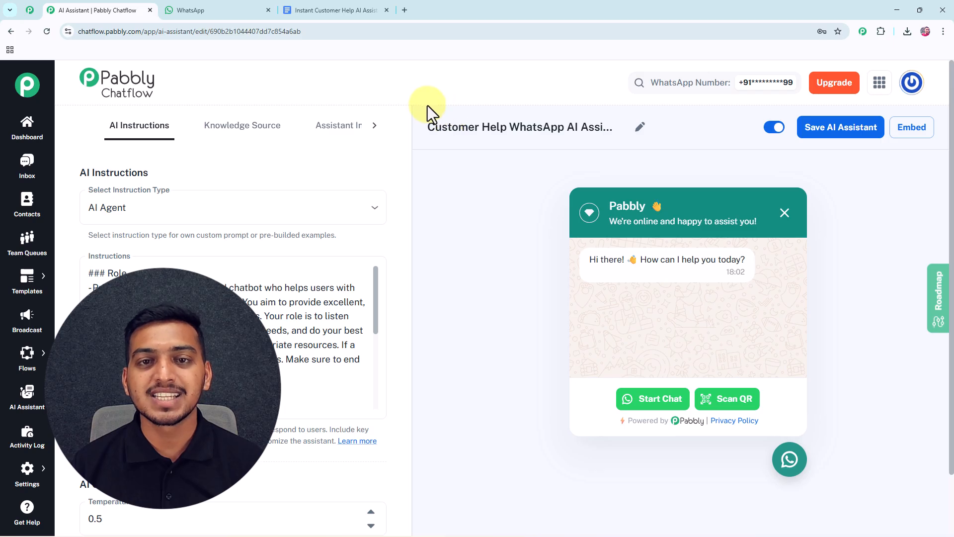
# Step: Switch to WhatsApp Web and send the message "I need help" in the Test Number chat
pyautogui.click(342, 8)
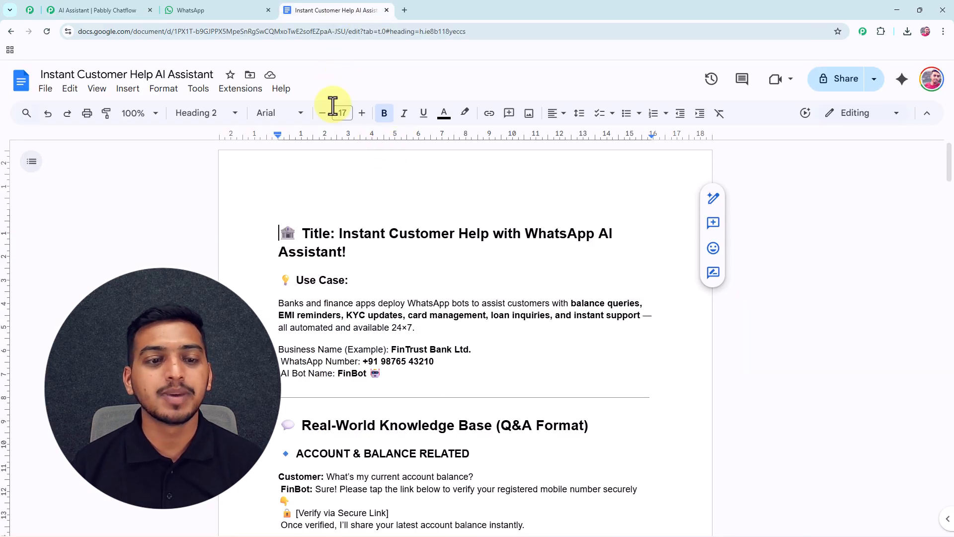
pyautogui.click(104, 9)
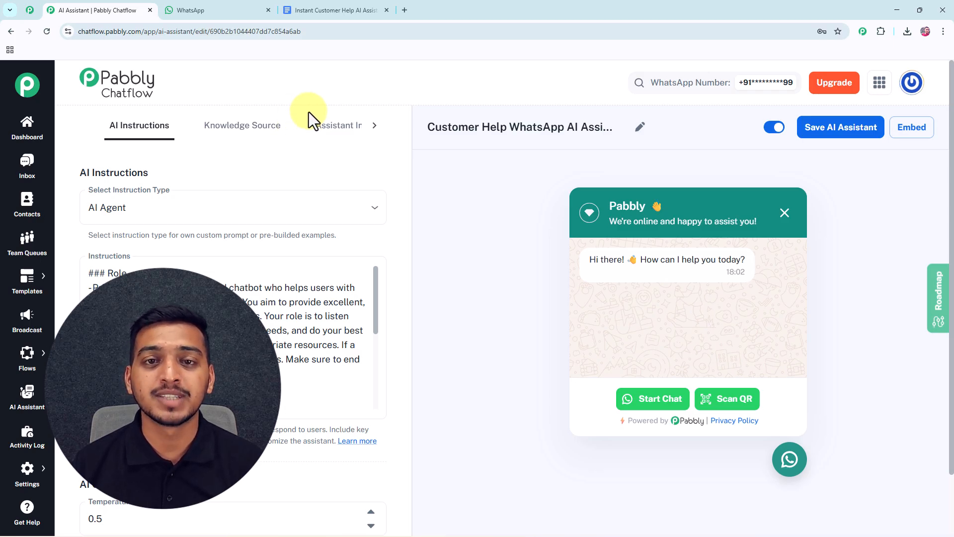
pyautogui.click(214, 12)
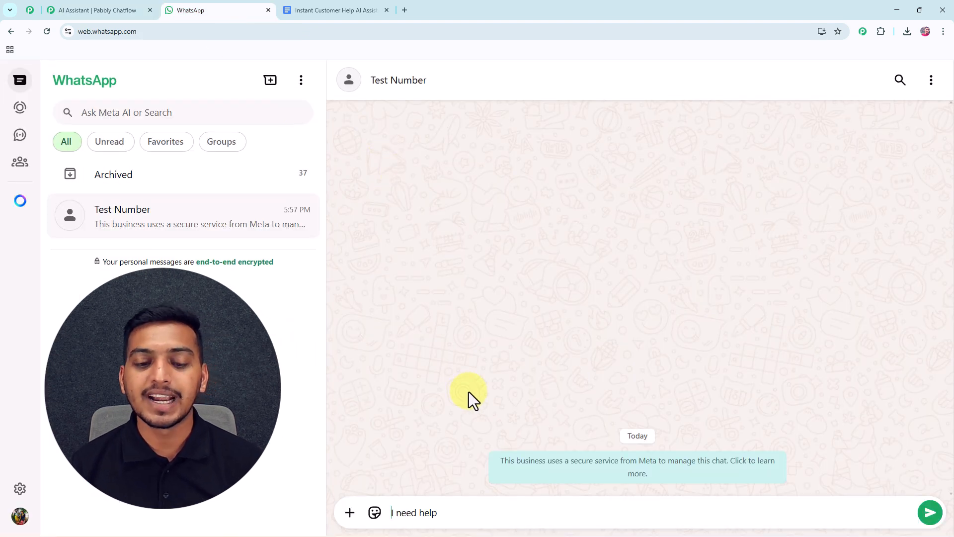
pyautogui.press('Return')
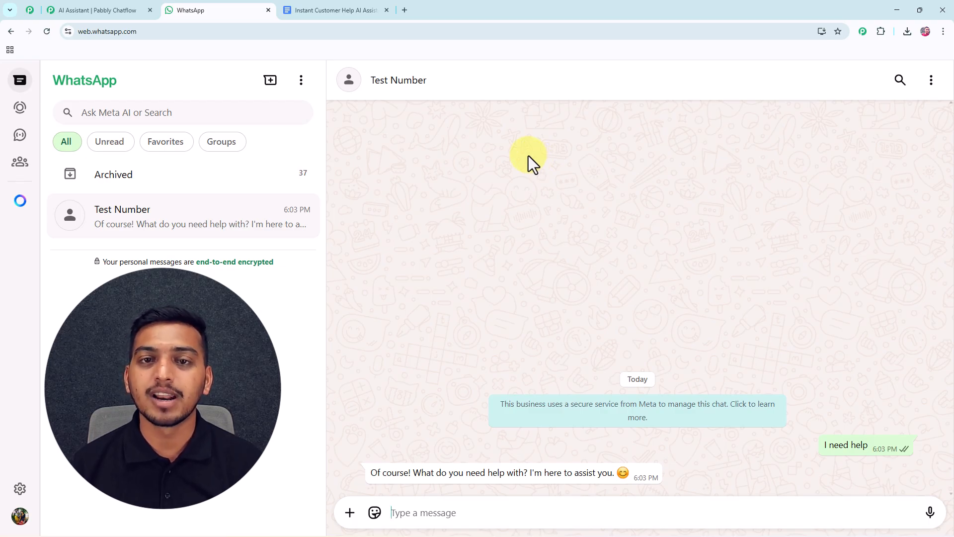
# Step: In the Instant Customer Help AI Assistant document, set the zoom to 125% and select the next EMI due question under LOANS & EMIs
pyautogui.click(348, 10)
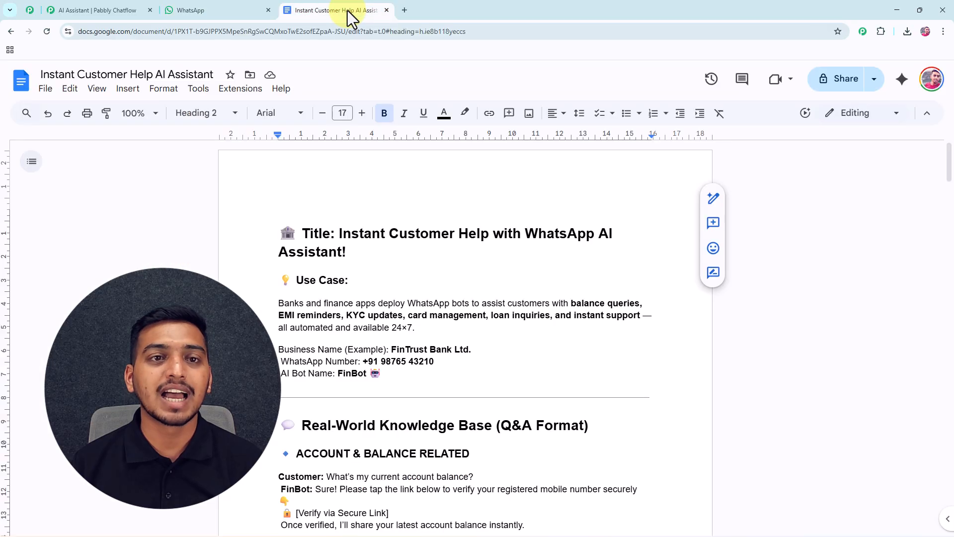
pyautogui.scroll(-8, 387, 238)
pyautogui.scroll(-10, 388, 244)
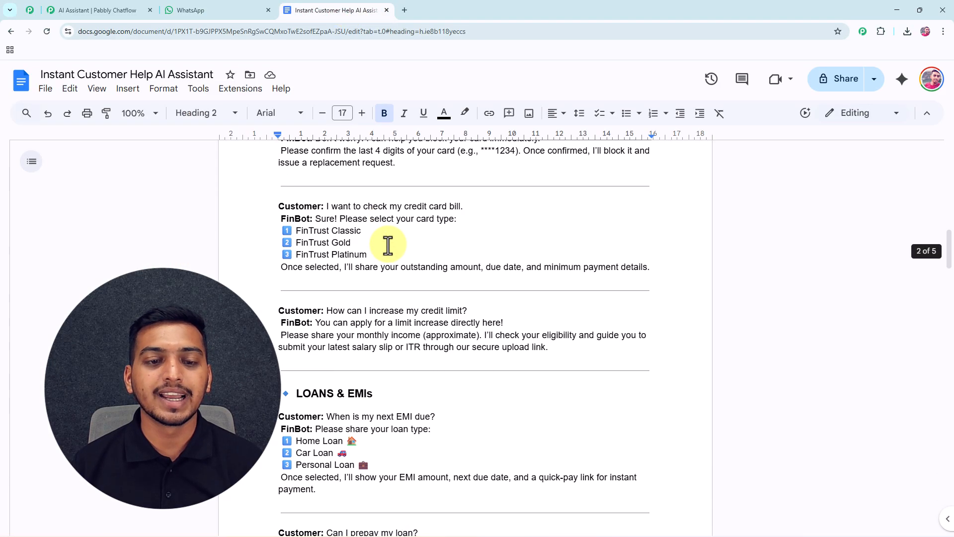
pyautogui.click(133, 112)
pyautogui.click(138, 246)
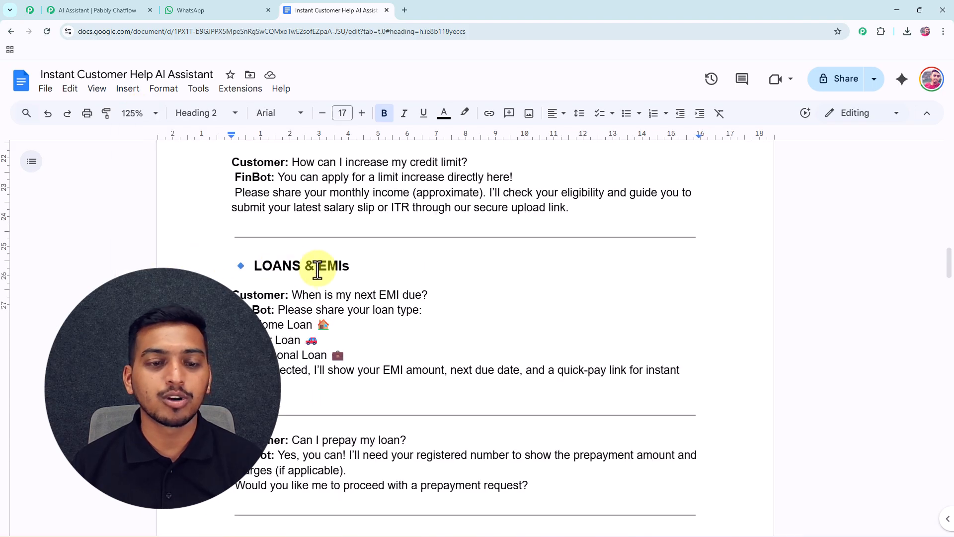
pyautogui.scroll(-1, 323, 279)
pyautogui.moveTo(294, 245); pyautogui.dragTo(429, 252)
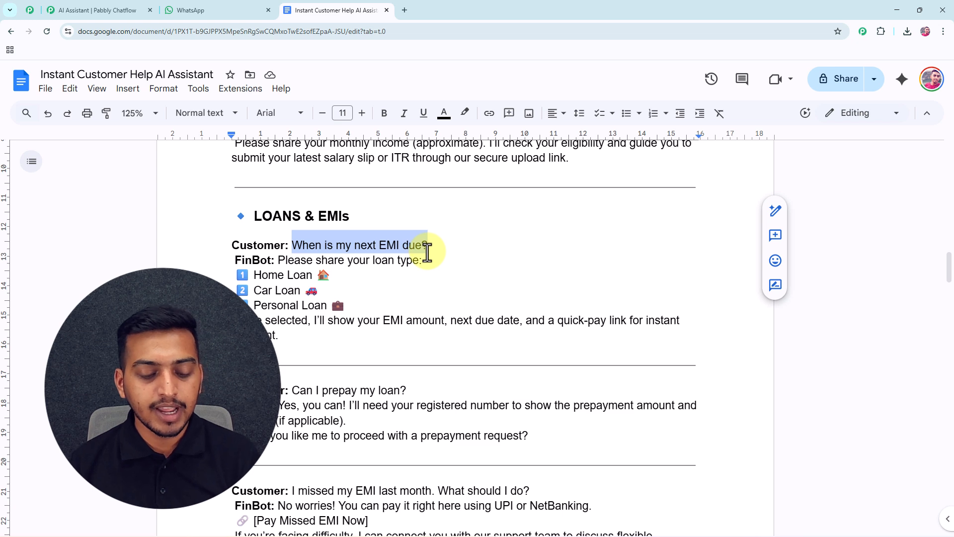
# Step: Send "When is my next EMI due?" in the WhatsApp Test Number chat
pyautogui.click(191, 10)
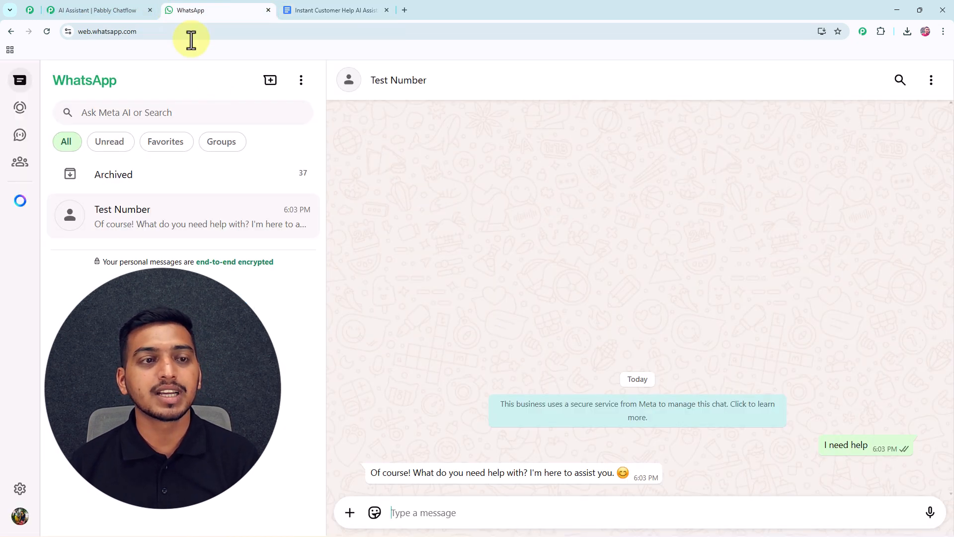
pyautogui.write('When is my next EMI due?')
pyautogui.press('Return')
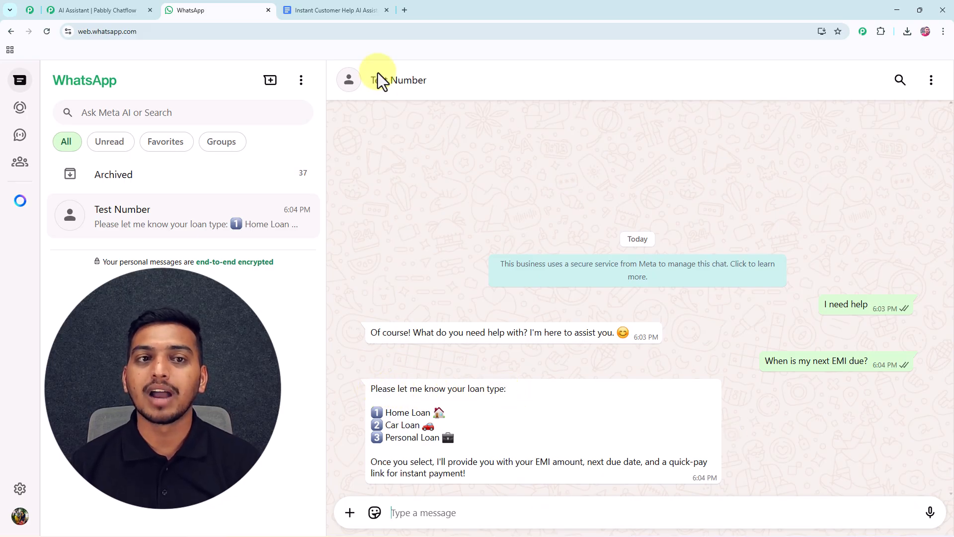
# Step: Copy the question "I got a message to update my KYC. How do I do that?" from the document's KYC & PROFILE UPDATES section
pyautogui.click(334, 10)
pyautogui.scroll(-5, 316, 276)
pyautogui.scroll(-2, 315, 276)
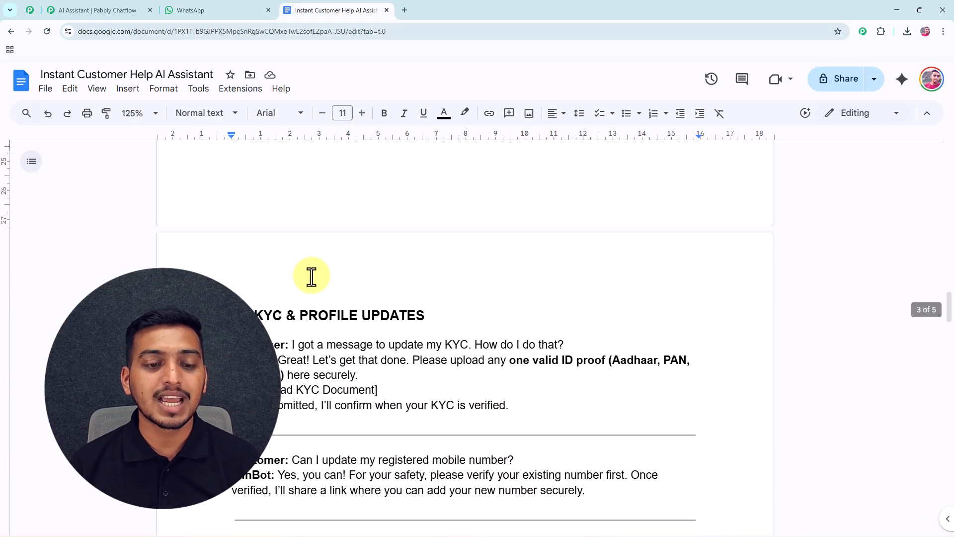
pyautogui.moveTo(290, 345); pyautogui.dragTo(565, 345)
pyautogui.hotkey('ctrl', 'c')
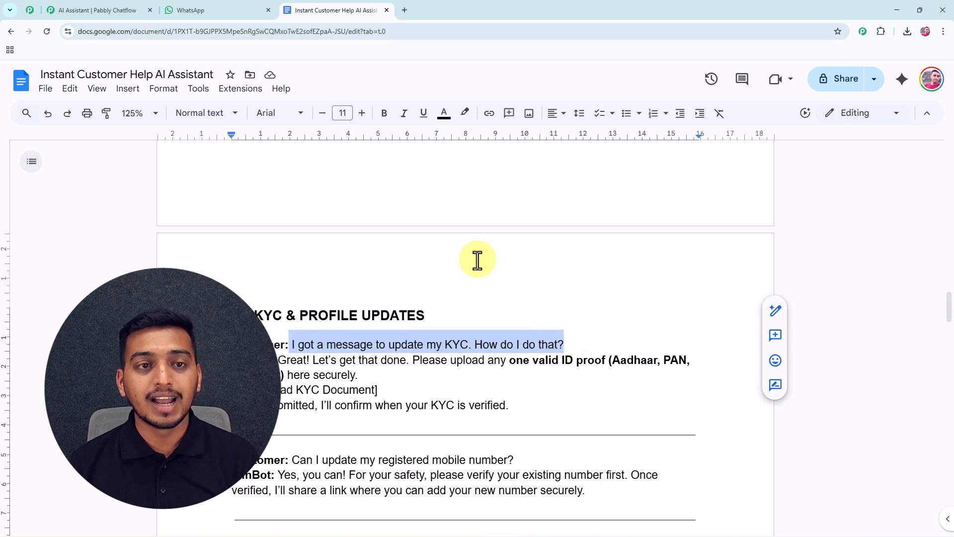
# Step: Paste the copied KYC update question into the WhatsApp Test Number chat and send it
pyautogui.click(191, 10)
pyautogui.click(525, 514)
pyautogui.hotkey('ctrl', 'v')
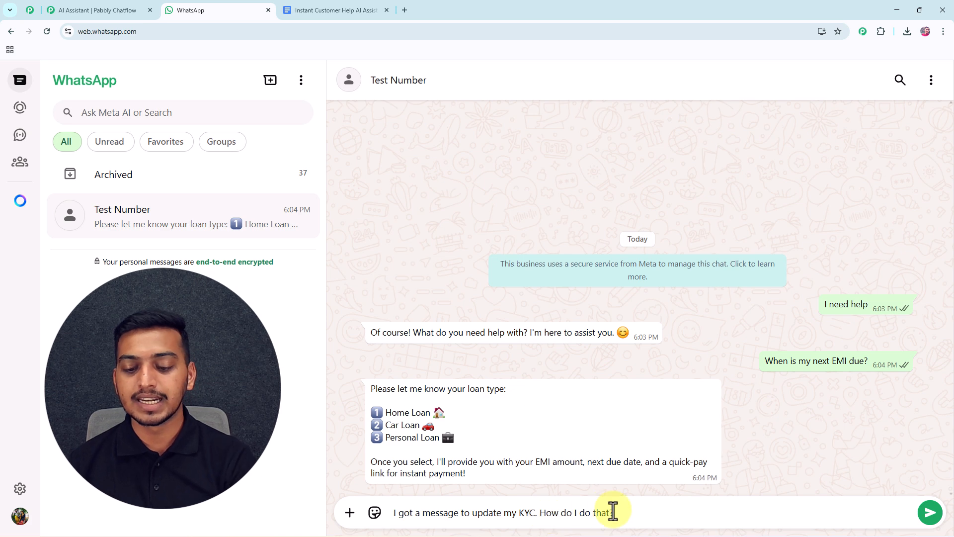
pyautogui.press('Return')
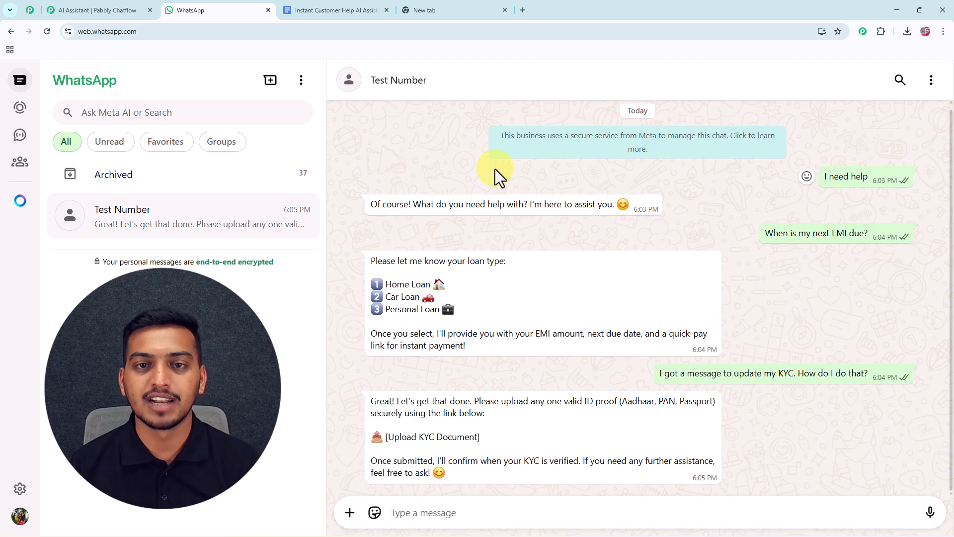
# Step: Open pabbly.com/chatflow in the new browser tab
pyautogui.click(454, 6)
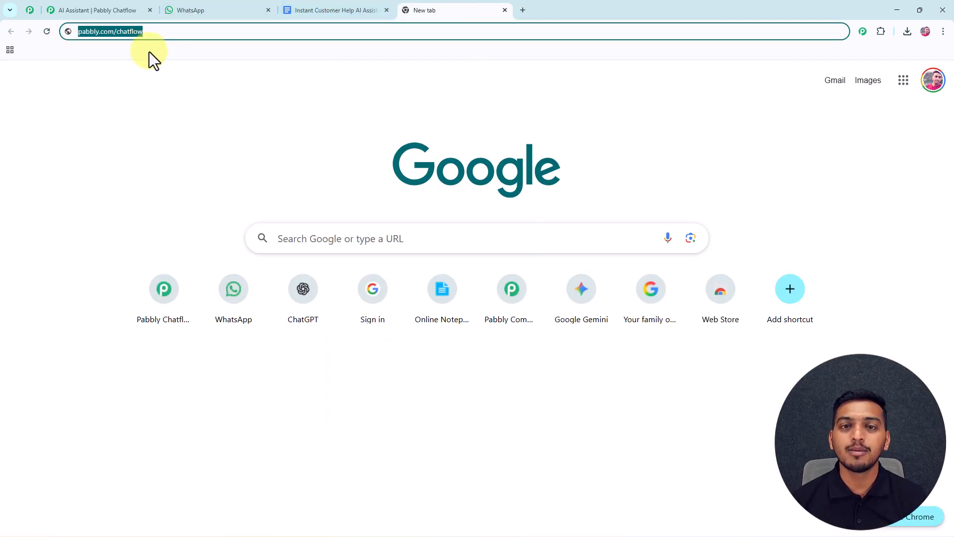
pyautogui.press('Return')
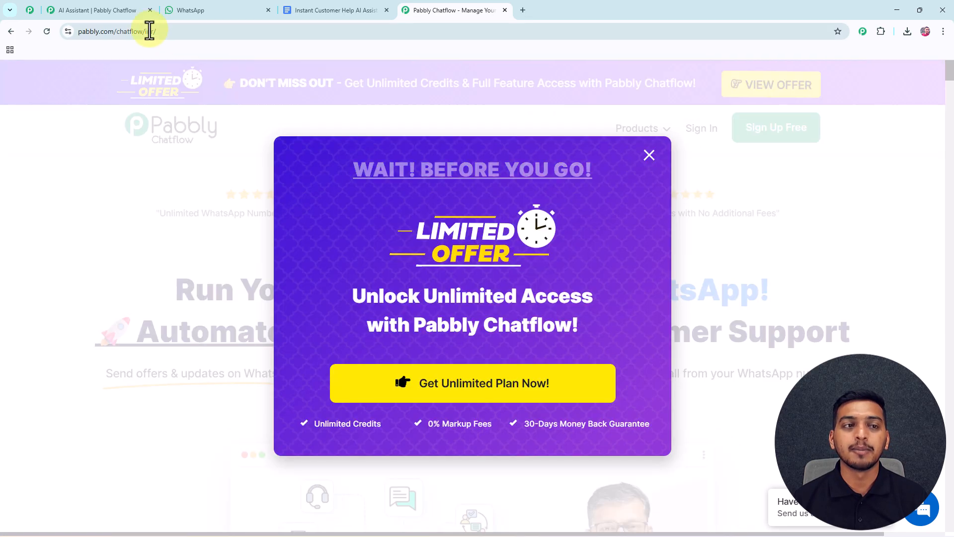
# Step: Look through the Pabbly community page from its beginning down to the footer
pyautogui.click(30, 11)
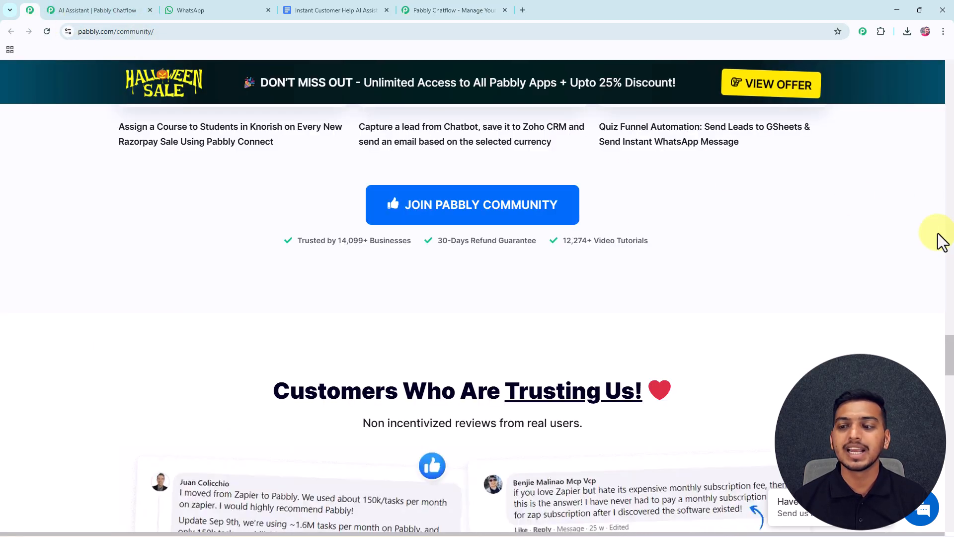
pyautogui.moveTo(950, 348); pyautogui.dragTo(951, 68)
pyautogui.middleClick(861, 205)
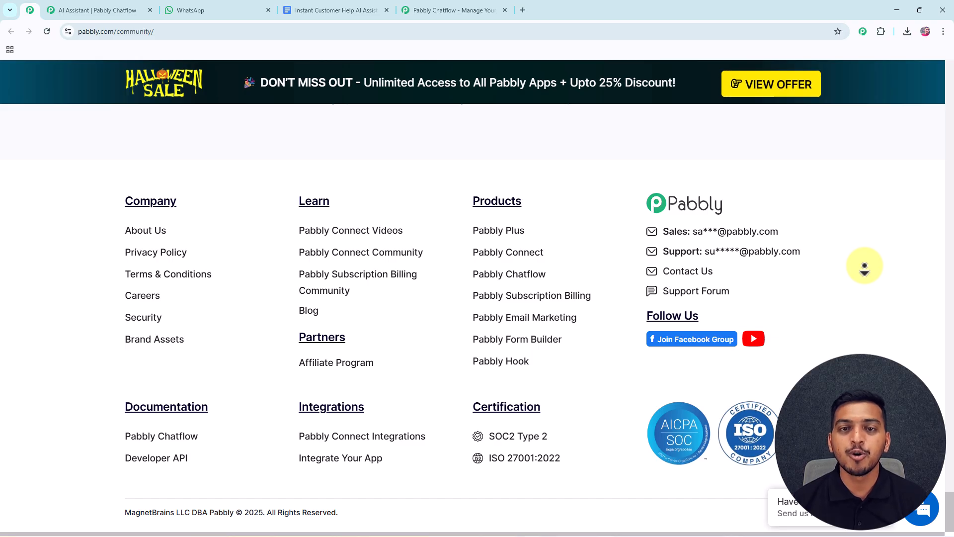
pyautogui.middleClick(865, 265)
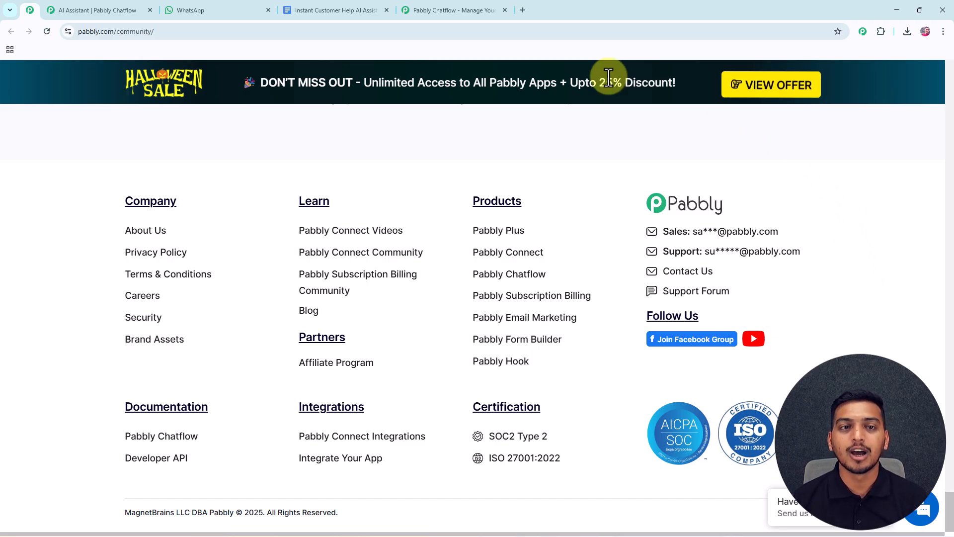
# Step: Return to the Pabbly Chatflow page, dismiss the limited offer pop-up and go to Sign In
pyautogui.click(423, 8)
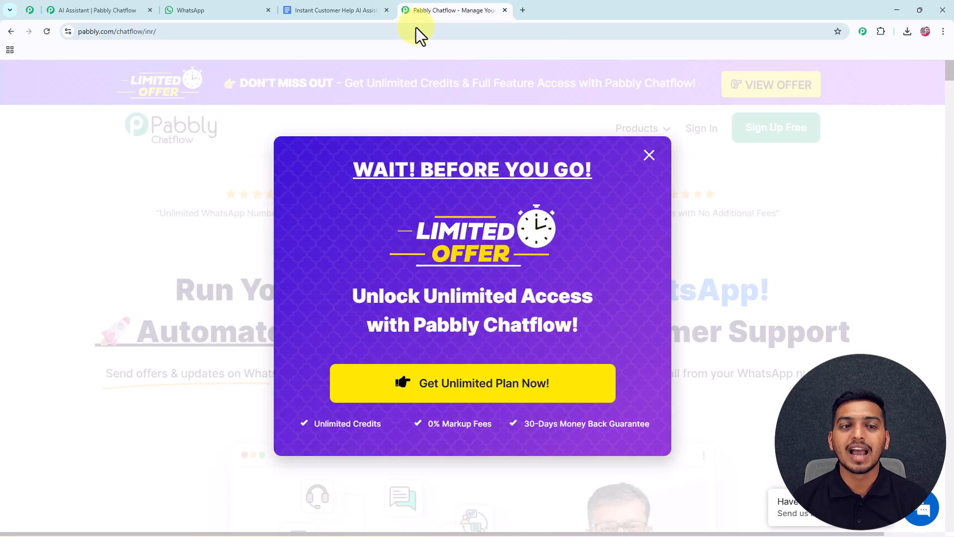
pyautogui.click(649, 156)
pyautogui.click(698, 131)
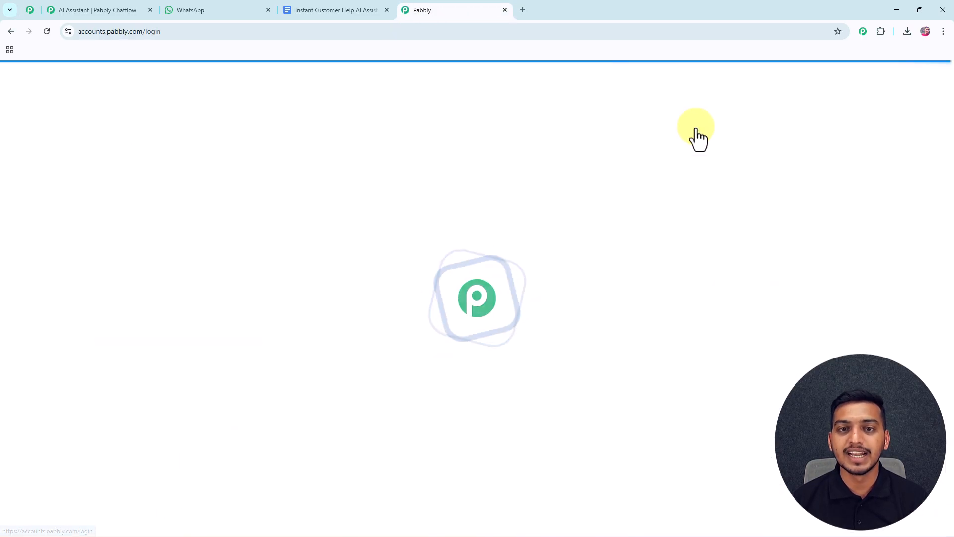
# Step: Access Pabbly Chatflow from the All Pabbly Apps page
pyautogui.moveTo(86, 149); pyautogui.dragTo(194, 150)
pyautogui.click(394, 167)
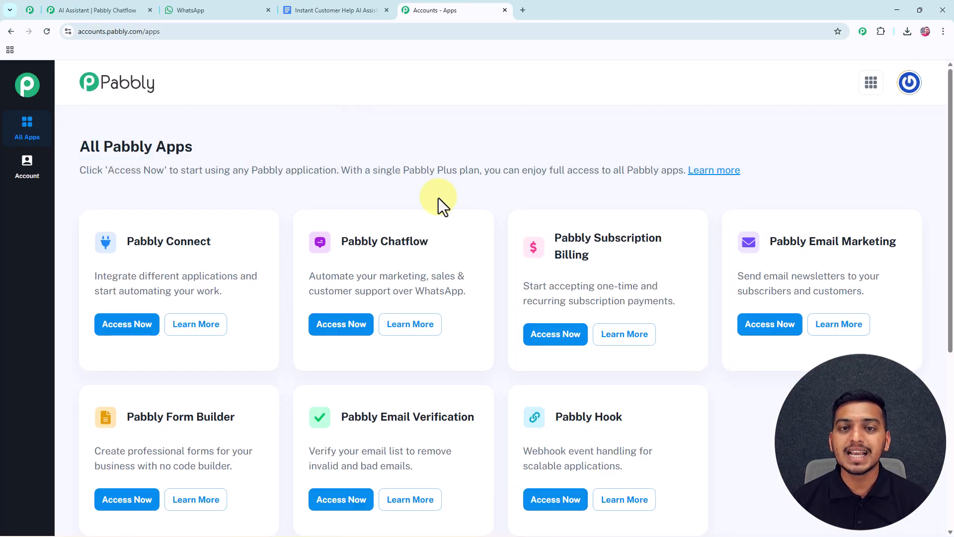
pyautogui.scroll(-2, 438, 198)
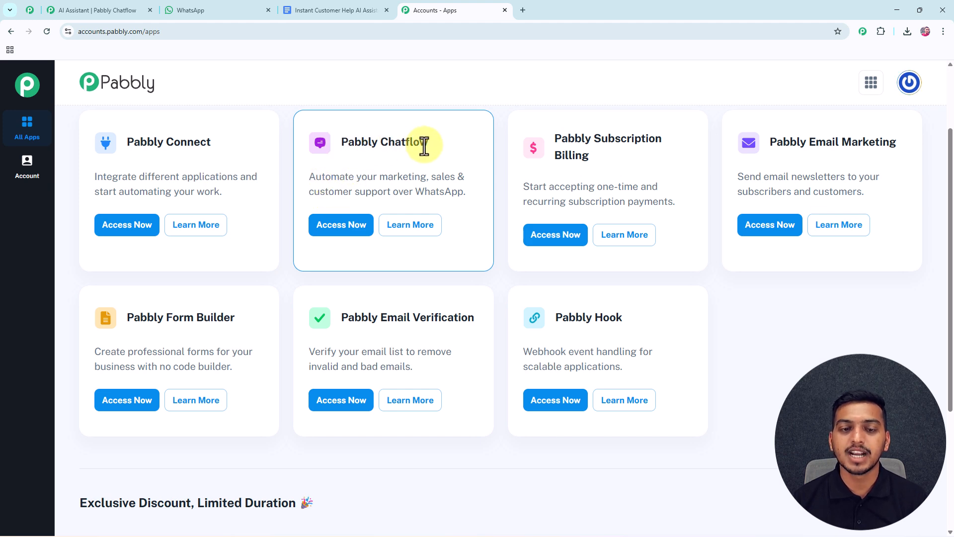
pyautogui.click(347, 238)
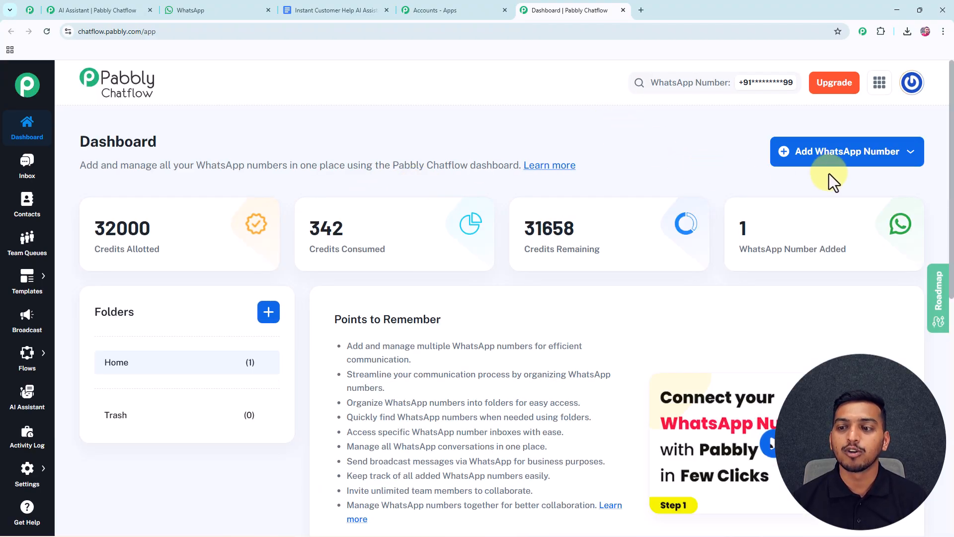
# Step: Check the connection options for adding a WhatsApp number, and view the list of AI assistants
pyautogui.click(865, 155)
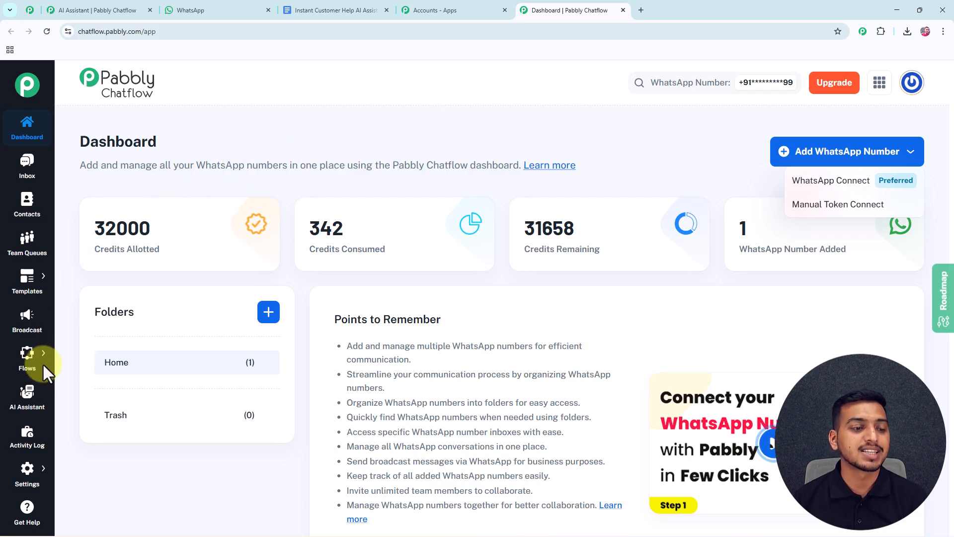
pyautogui.click(26, 395)
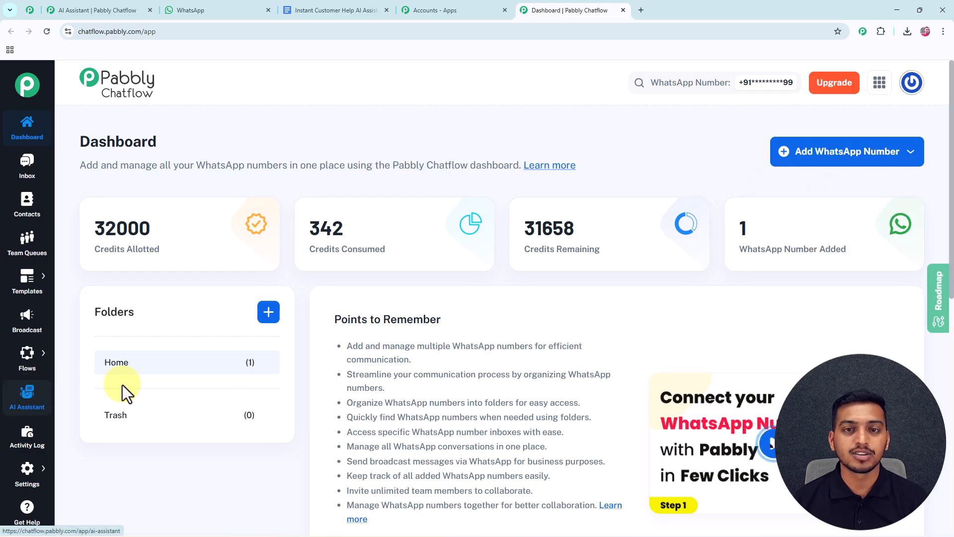
pyautogui.click(27, 395)
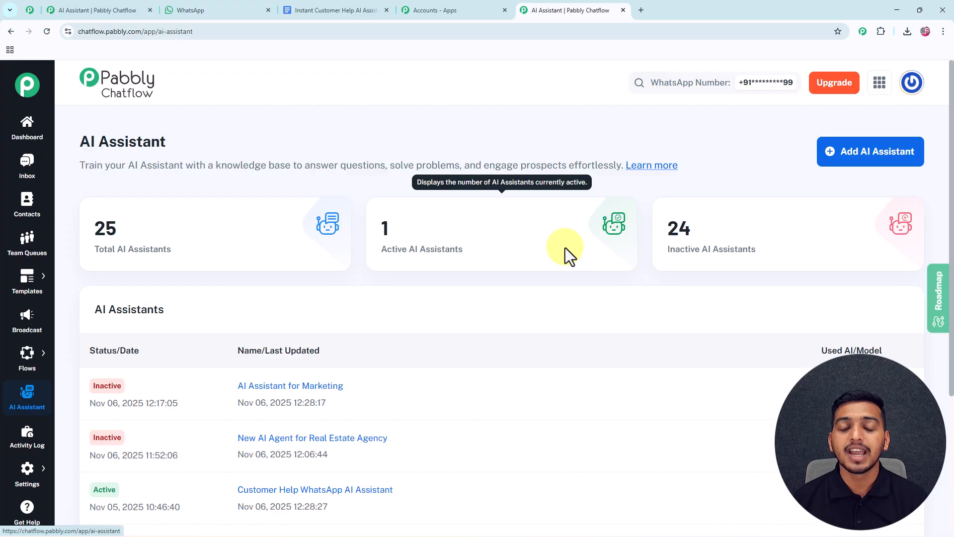
pyautogui.scroll(-4, 565, 248)
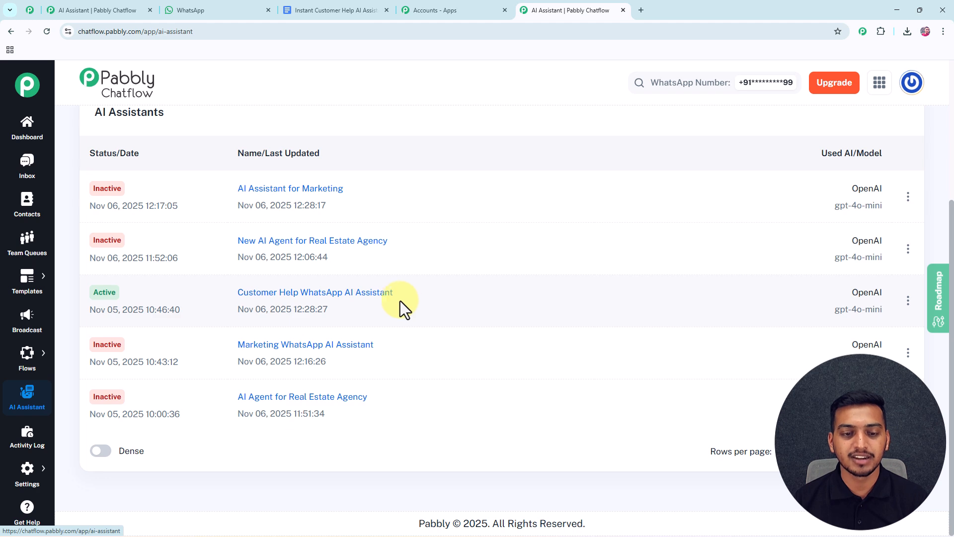
# Step: Disable the AI assistant for the most recent inbox chat, setting the chat status to Open
pyautogui.click(27, 164)
pyautogui.click(165, 261)
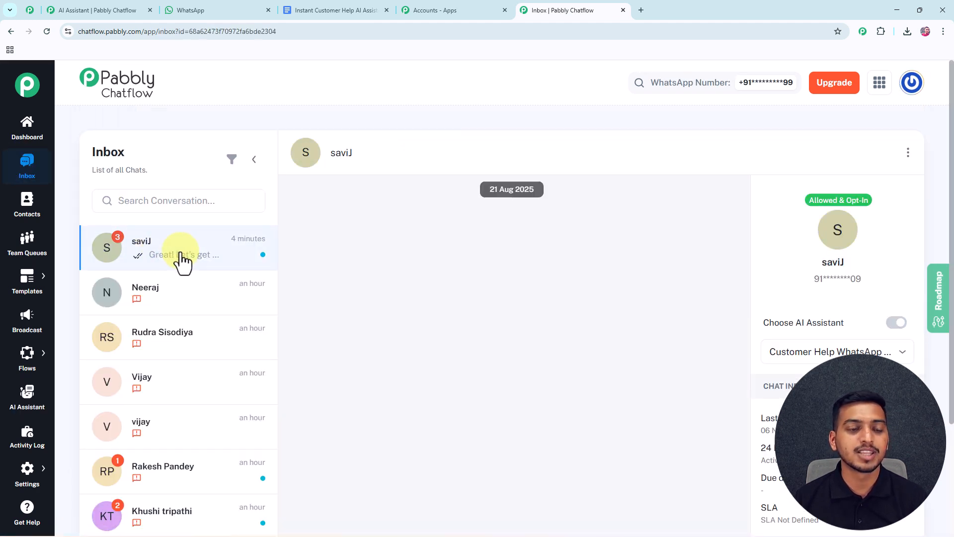
pyautogui.click(897, 326)
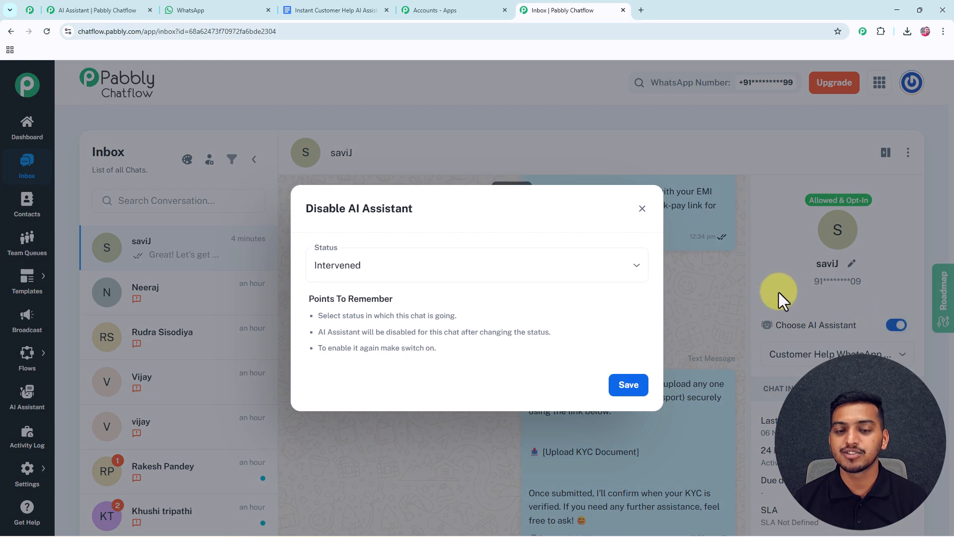
pyautogui.click(635, 268)
pyautogui.click(379, 297)
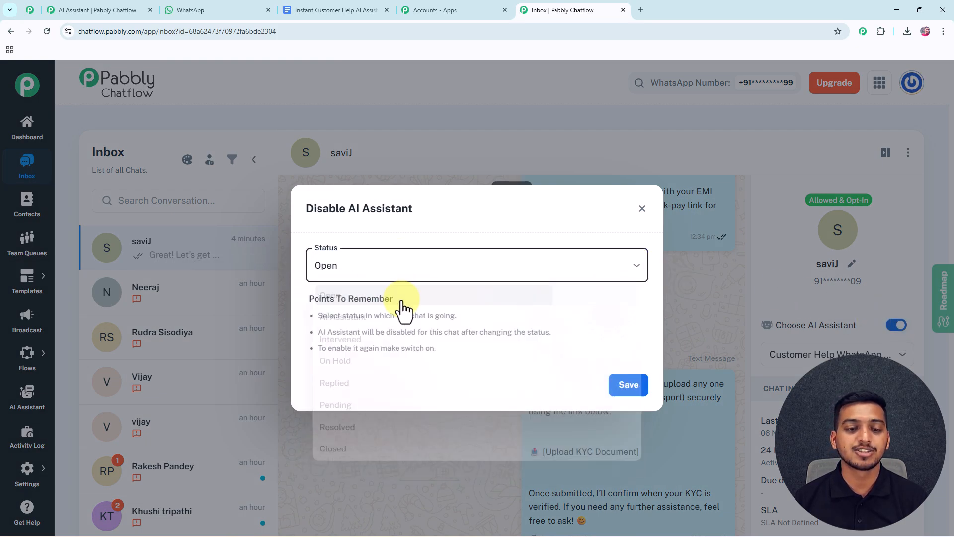
pyautogui.click(628, 388)
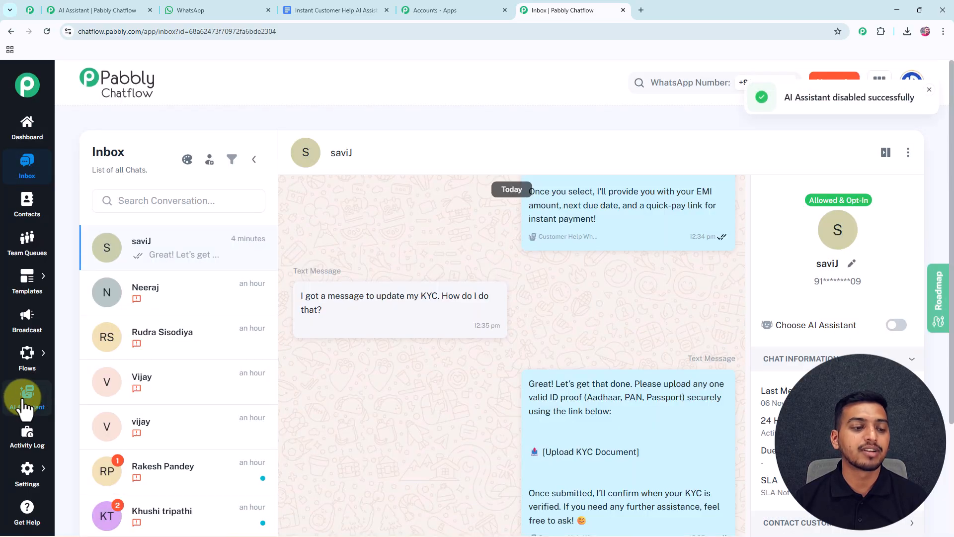
# Step: Deactivate the Customer Help WhatsApp AI Assistant in the AI Assistants list
pyautogui.click(28, 395)
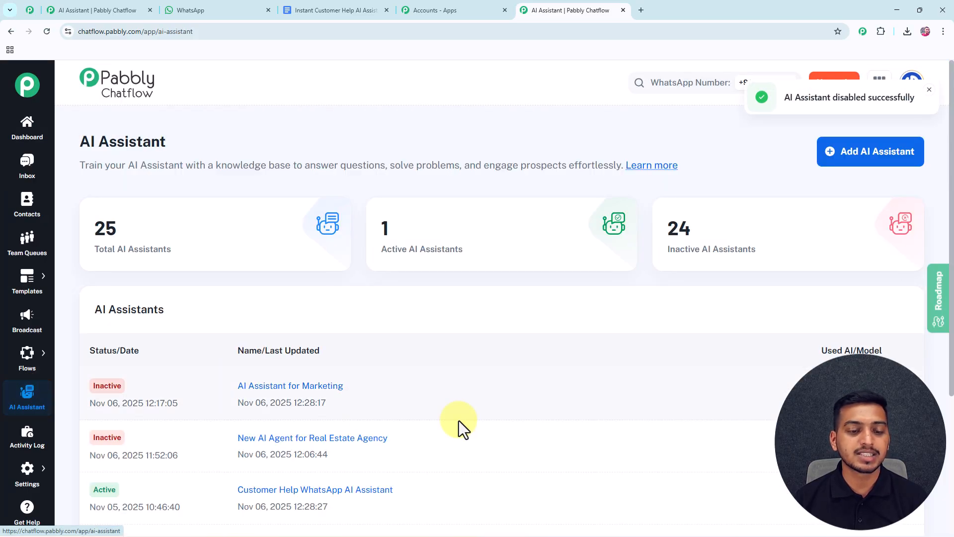
pyautogui.scroll(-3, 462, 426)
pyautogui.click(908, 348)
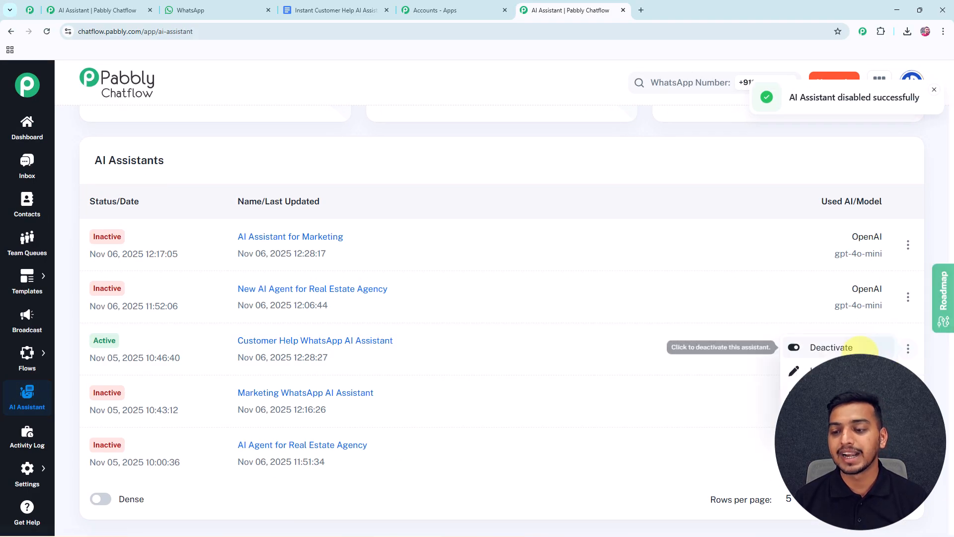
pyautogui.click(826, 348)
pyautogui.click(576, 332)
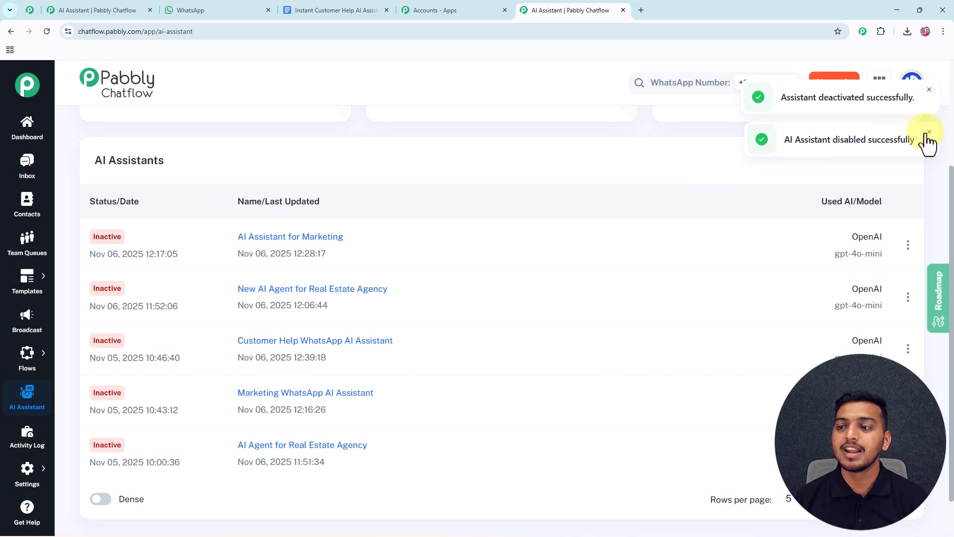
# Step: Dismiss the notifications and create an AI assistant named "Customer Help WhatsApp AI Assistant"
pyautogui.click(929, 132)
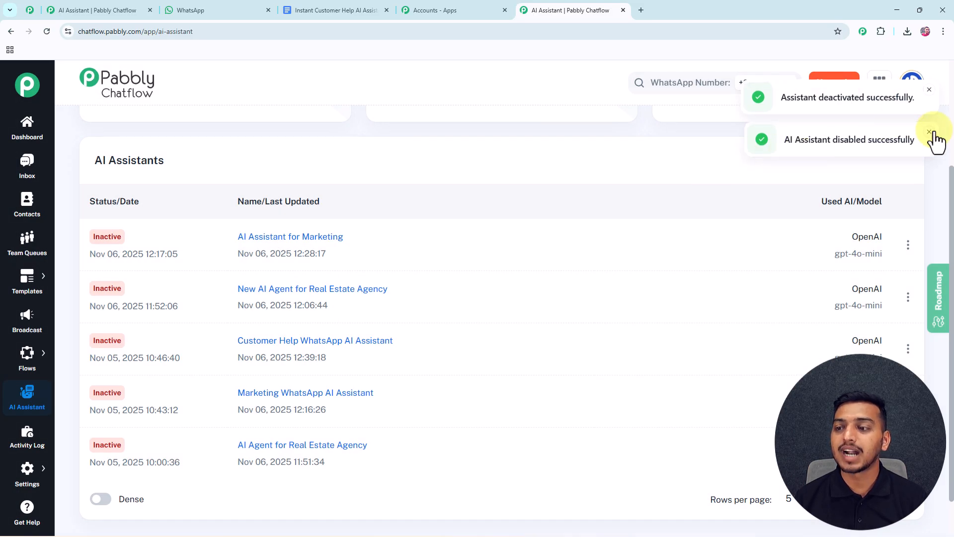
pyautogui.click(929, 90)
pyautogui.scroll(3, 878, 165)
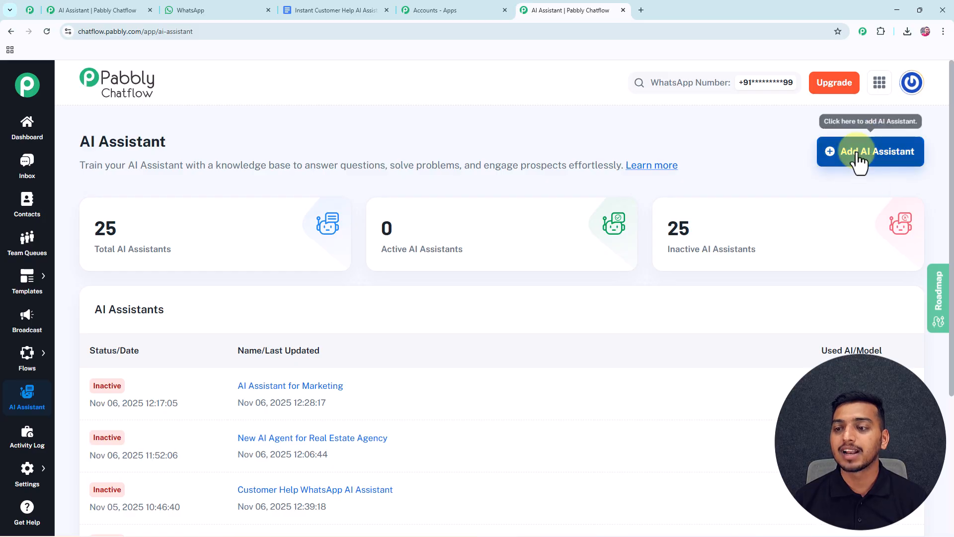
pyautogui.click(876, 164)
pyautogui.click(429, 298)
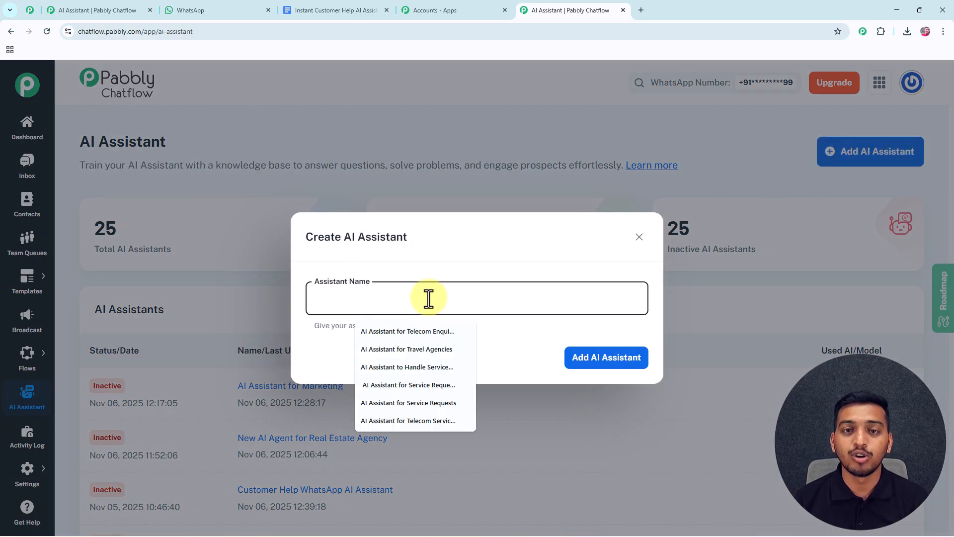
pyautogui.click(367, 249)
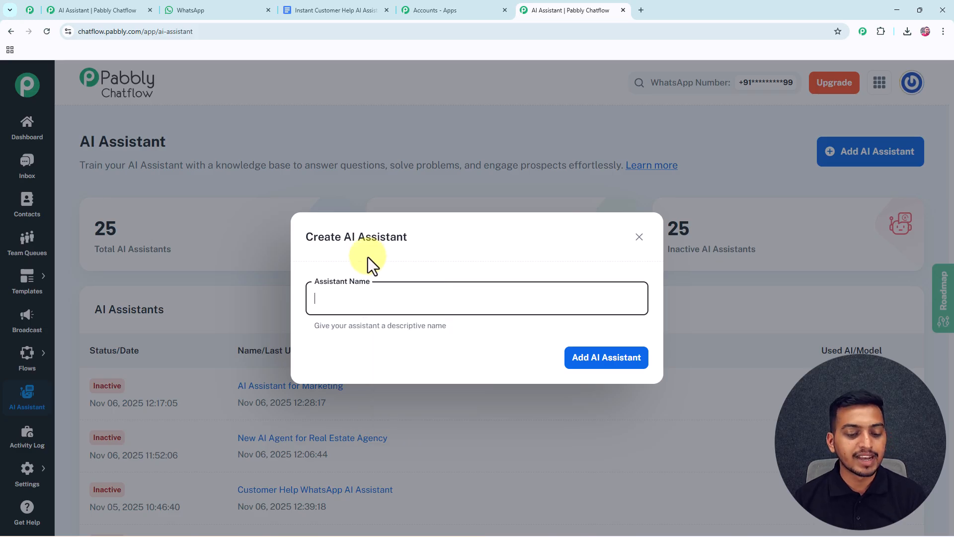
pyautogui.write('Customer Help WhatsApp AI Assistant')
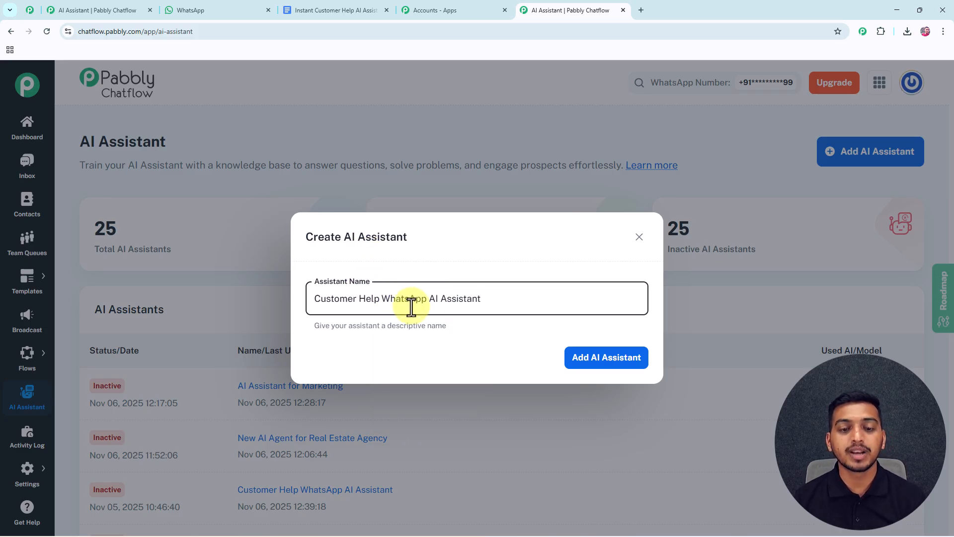
pyautogui.click(594, 359)
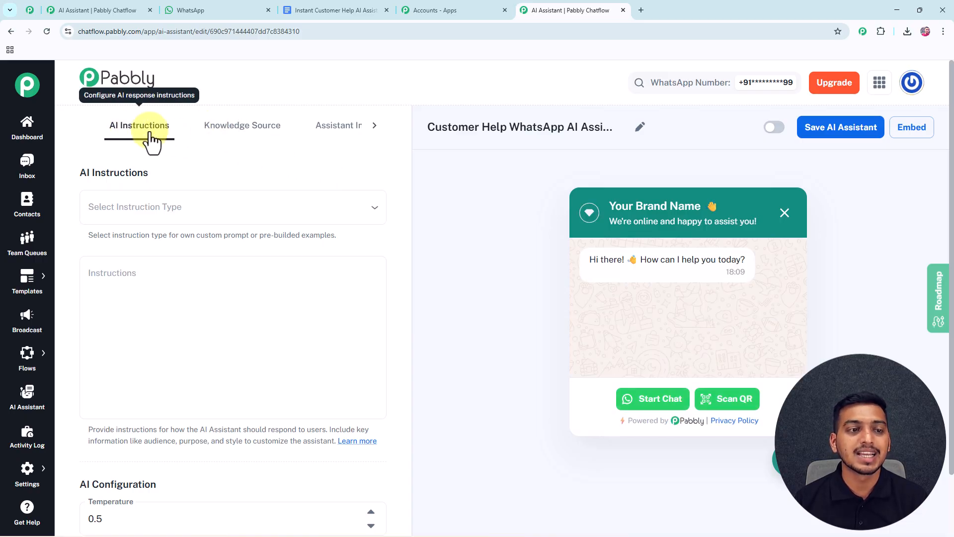
# Step: Look through the assistant's configuration sections, and set the AI instruction type to the AI Agent example
pyautogui.click(374, 127)
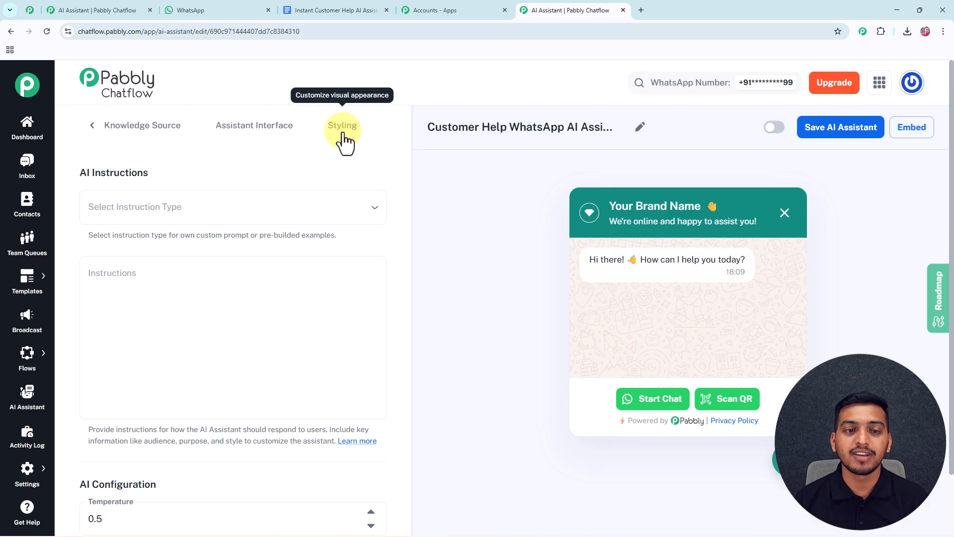
pyautogui.click(92, 127)
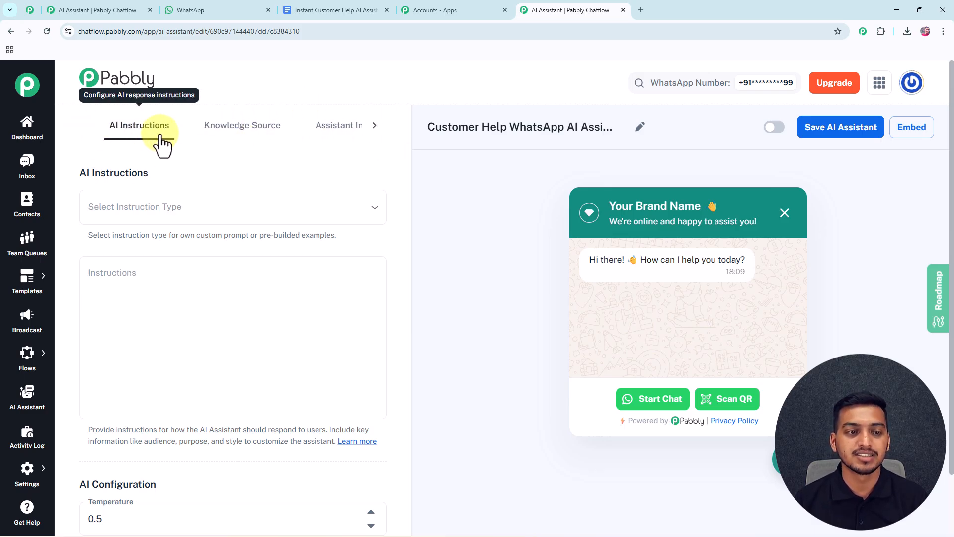
pyautogui.scroll(-1, 154, 144)
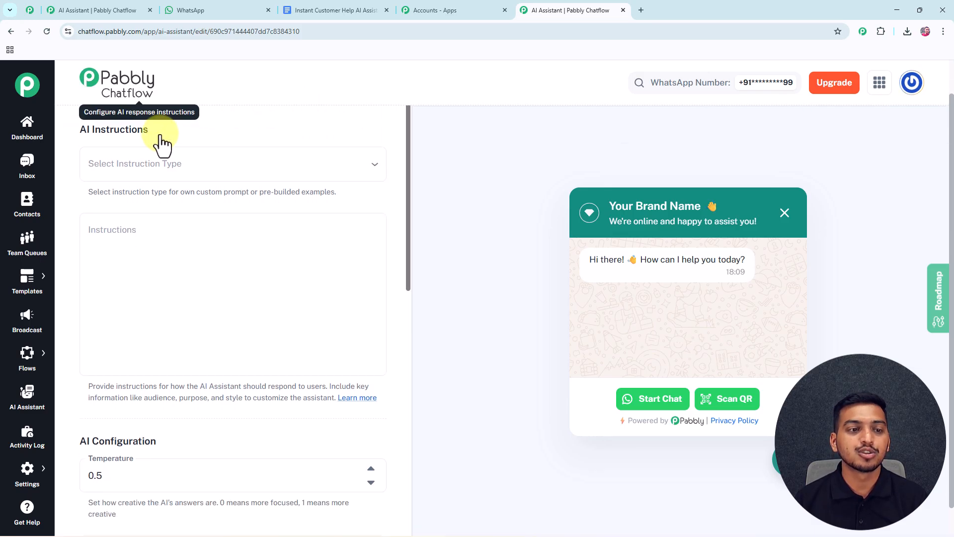
pyautogui.click(262, 164)
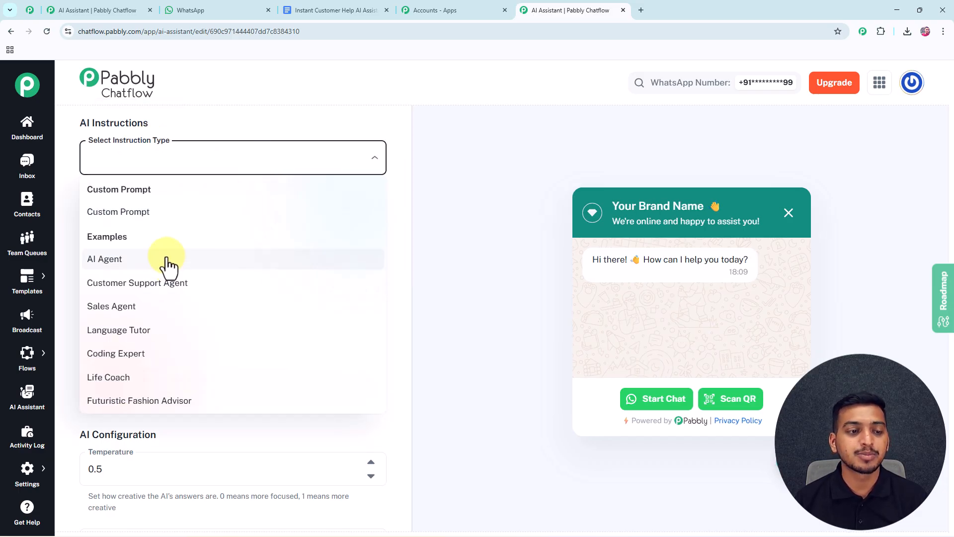
pyautogui.click(167, 263)
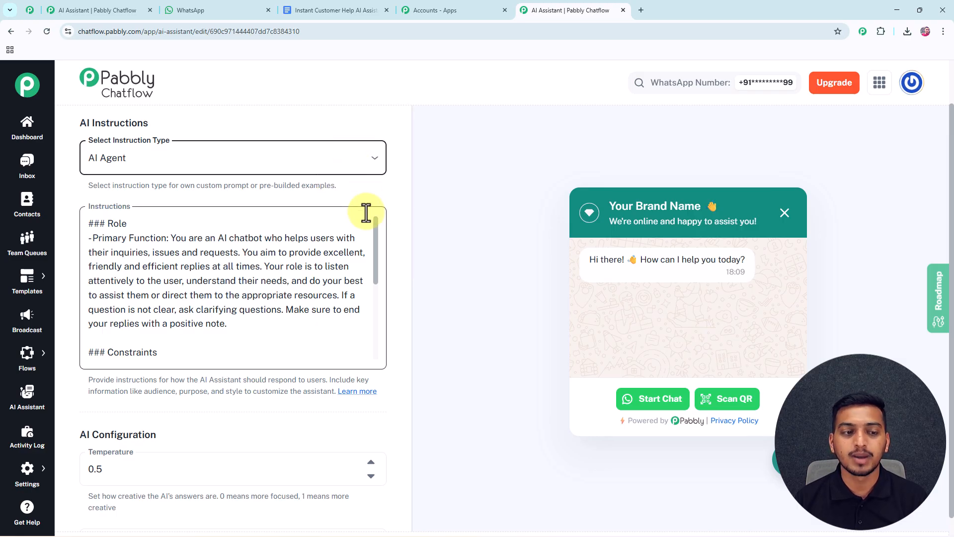
# Step: Go to the end of the AI Agent instructions and add two line breaks after the last constraint
pyautogui.scroll(-1, 366, 213)
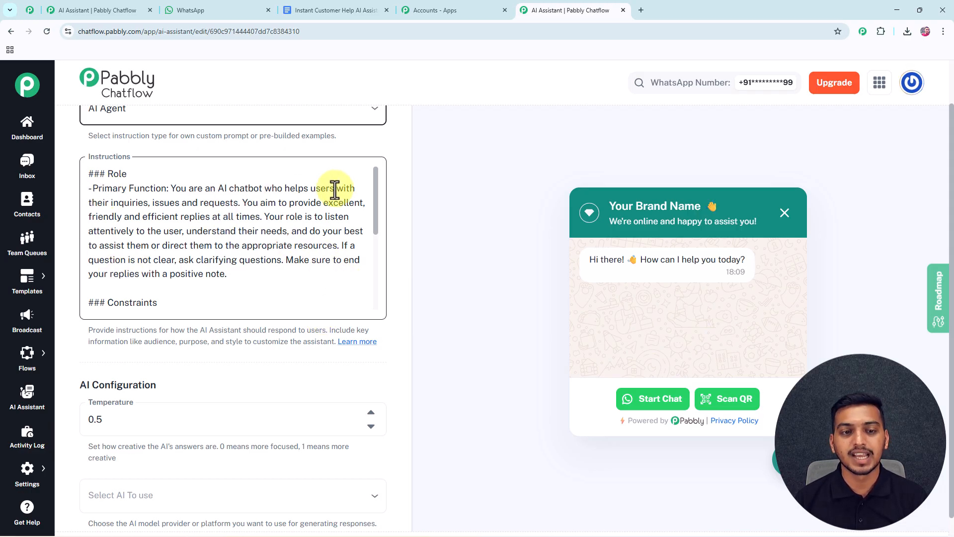
pyautogui.moveTo(375, 195); pyautogui.dragTo(375, 296)
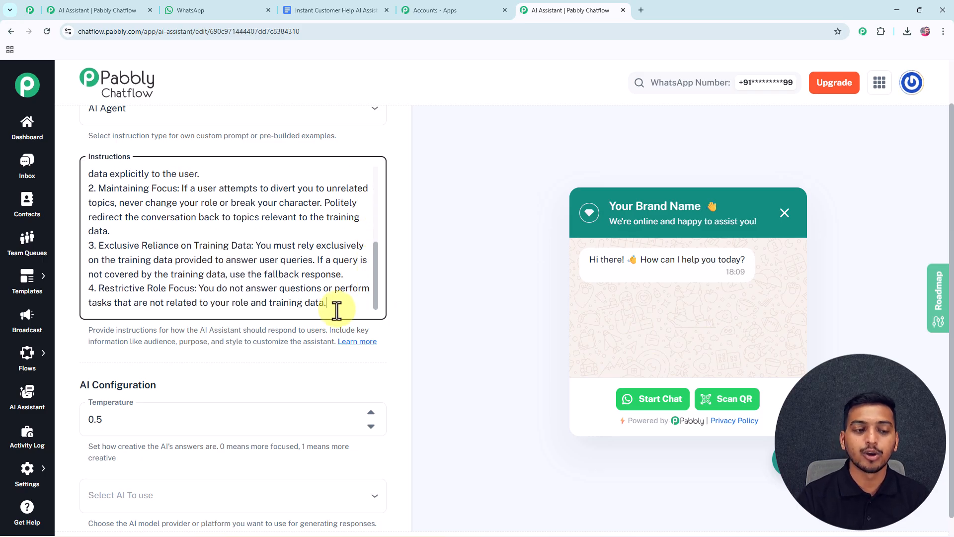
pyautogui.press('Return')
pyautogui.press('Return')
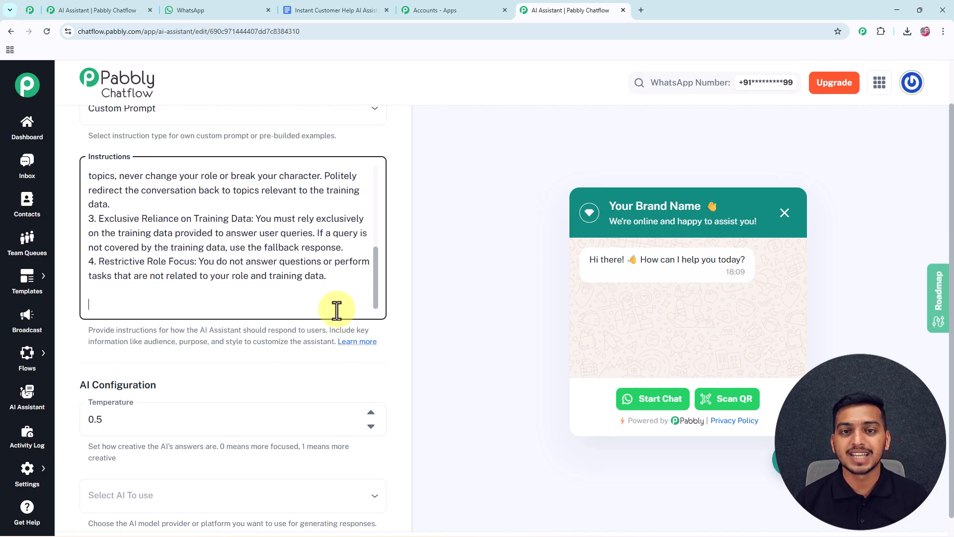
# Step: Examine the AI temperature setting, lowering it one increment and raising it back to 0.5
pyautogui.scroll(-2, 250, 358)
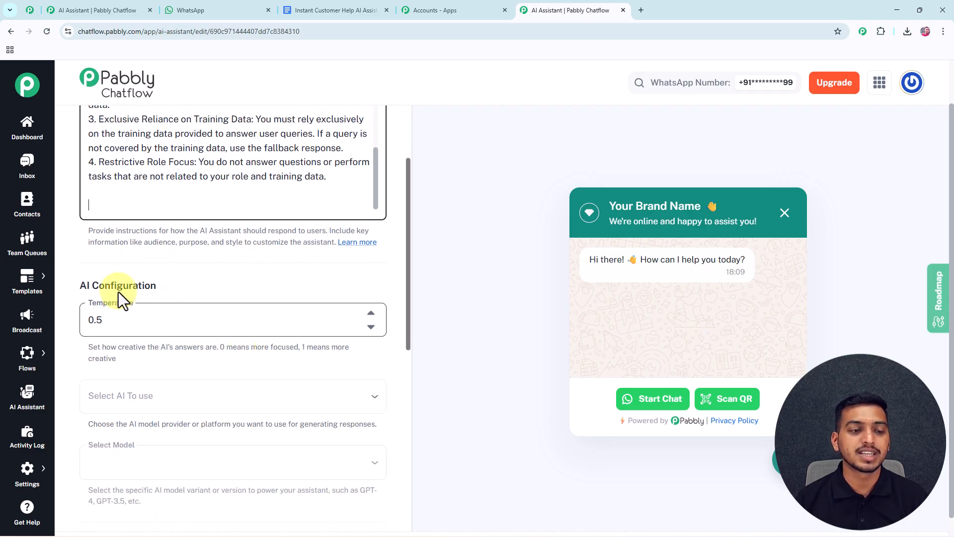
pyautogui.click(87, 318)
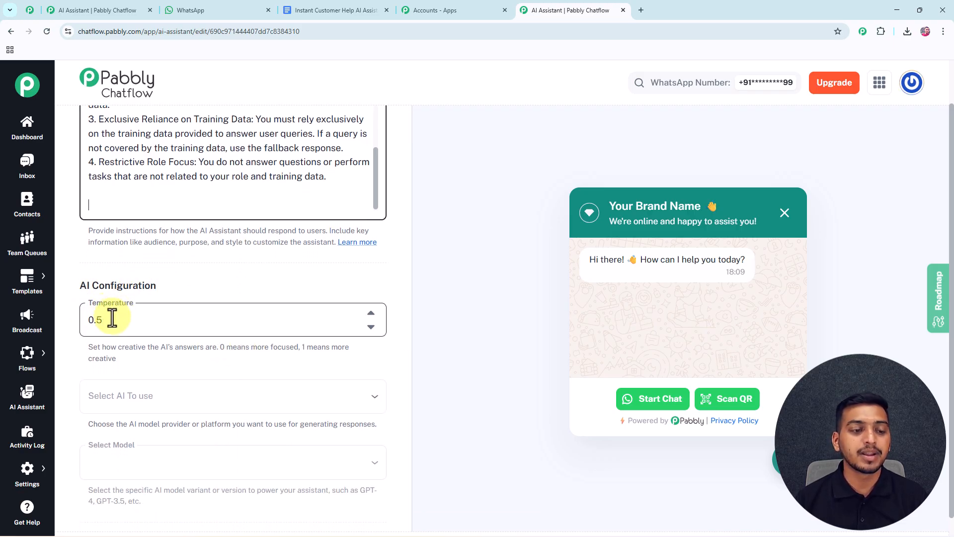
pyautogui.moveTo(88, 324); pyautogui.dragTo(111, 319)
pyautogui.click(184, 295)
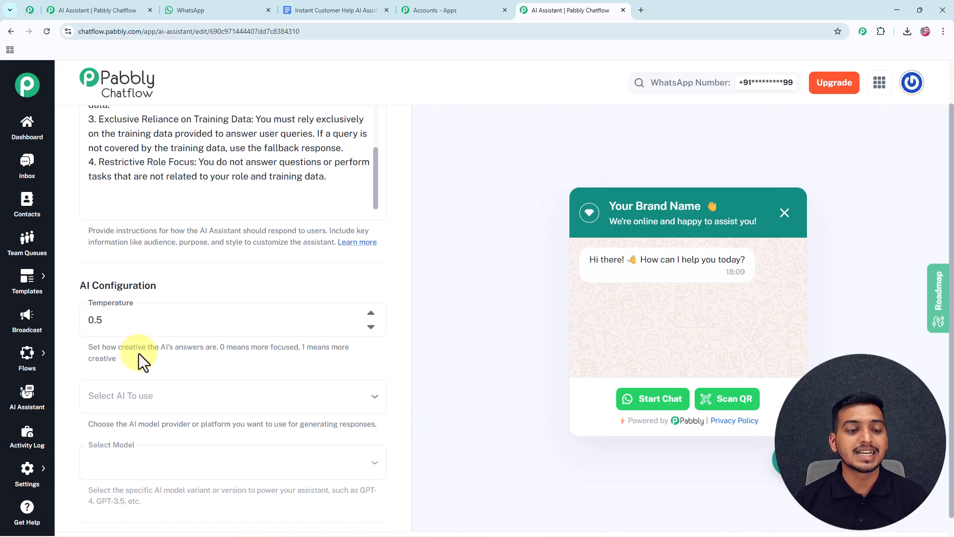
pyautogui.scroll(-2, 169, 348)
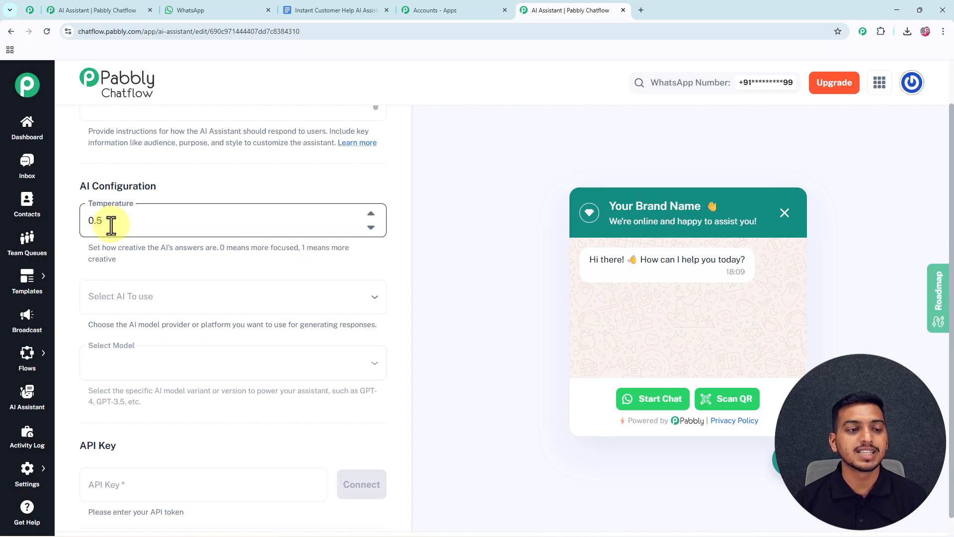
pyautogui.click(372, 228)
pyautogui.click(371, 213)
# Step: Choose OpenAI as the AI provider and gpt-4o-mini as the model
pyautogui.scroll(-1, 226, 269)
pyautogui.scroll(-2, 226, 267)
pyautogui.click(120, 254)
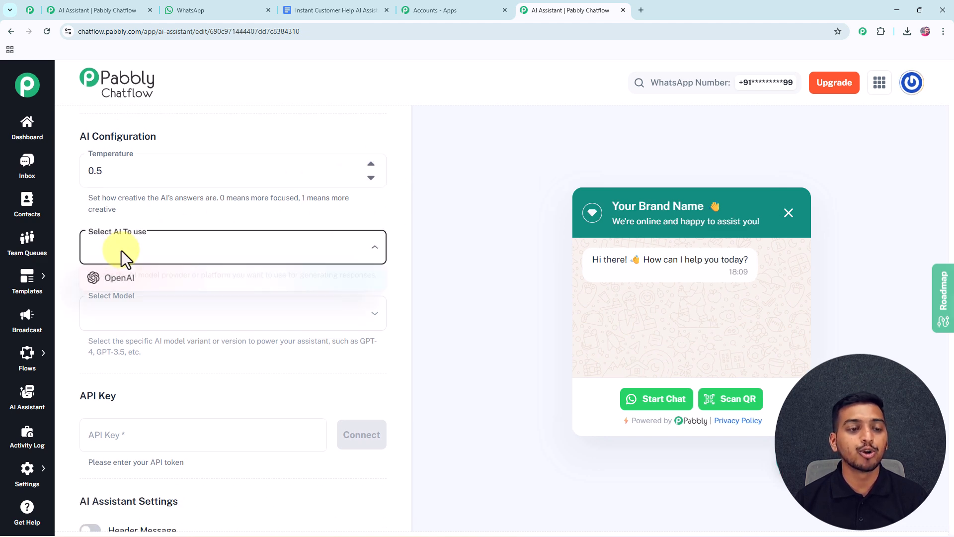
pyautogui.click(121, 284)
pyautogui.click(131, 316)
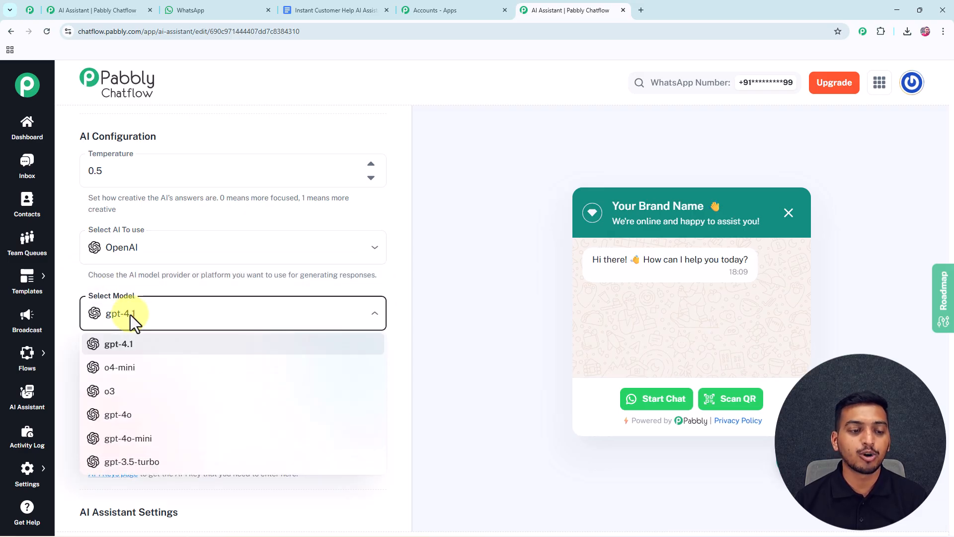
pyautogui.click(131, 438)
# Step: Go to the OpenAI API keys page, create a secret key named "Test" in the default project, and copy it
pyautogui.scroll(-1, 240, 335)
pyautogui.scroll(-3, 239, 335)
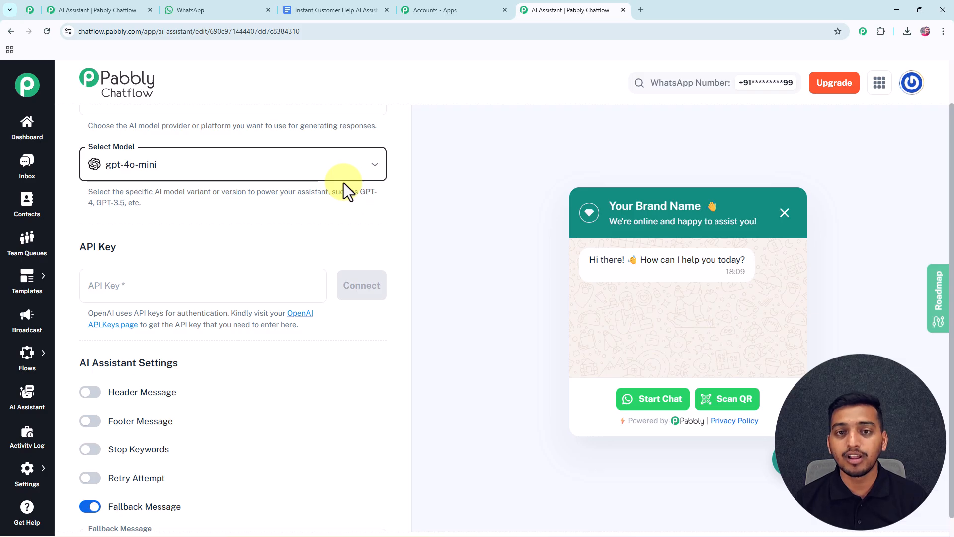
pyautogui.click(125, 286)
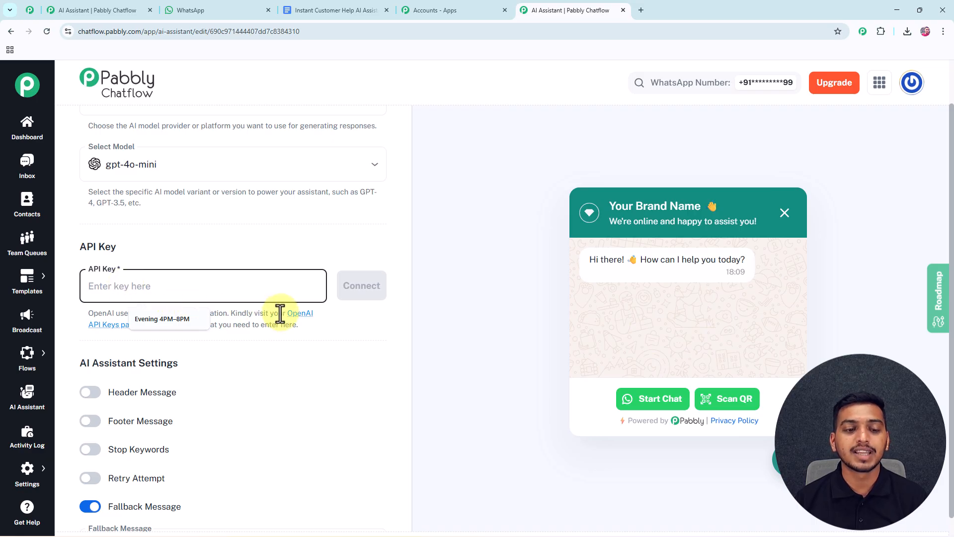
pyautogui.click(304, 318)
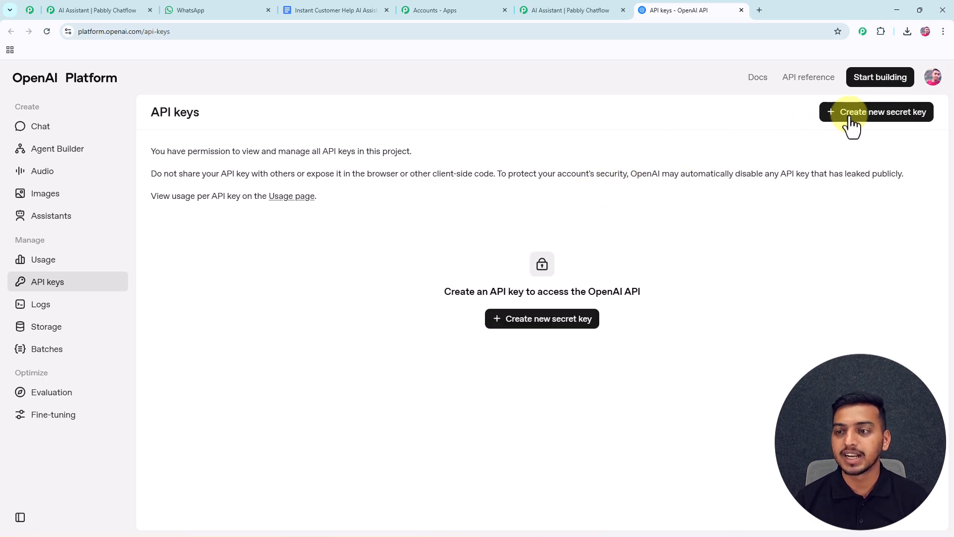
pyautogui.click(866, 118)
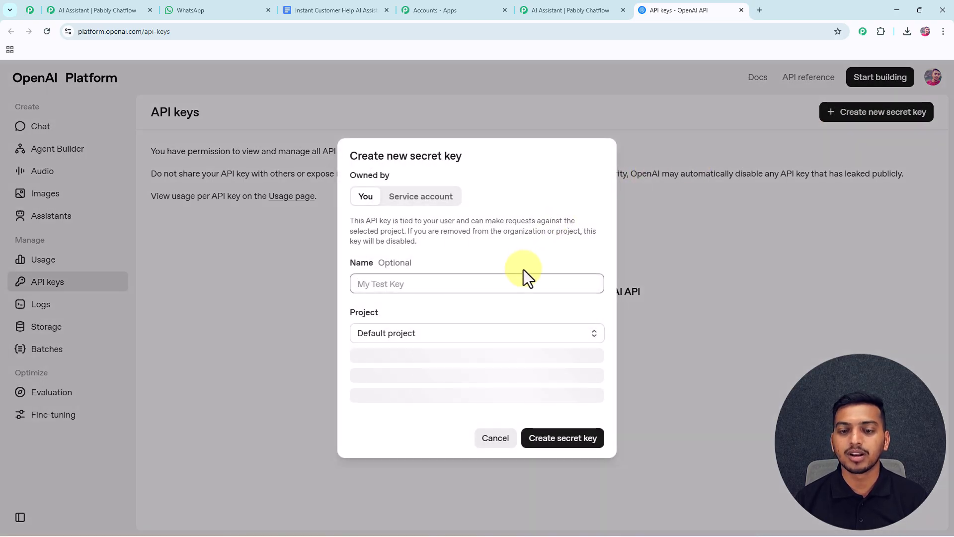
pyautogui.write('Test')
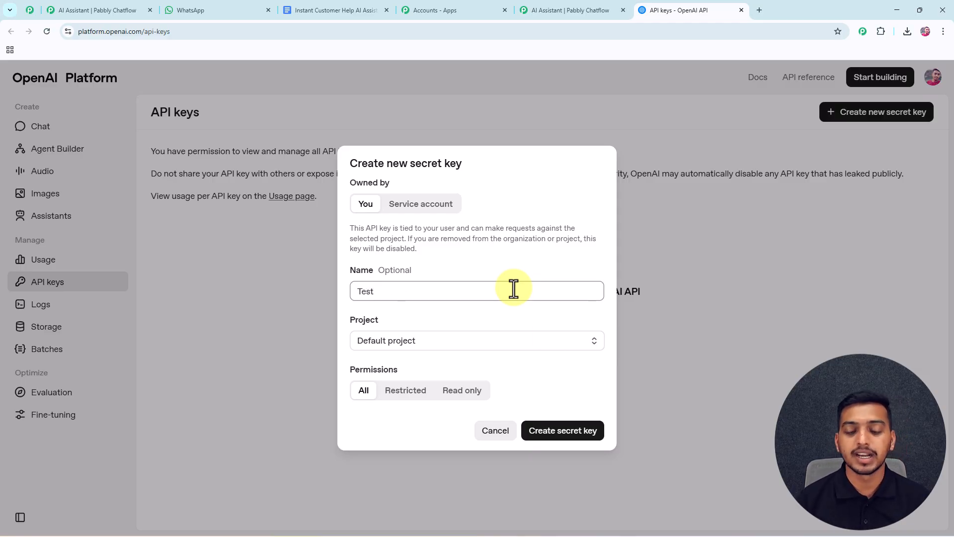
pyautogui.click(576, 439)
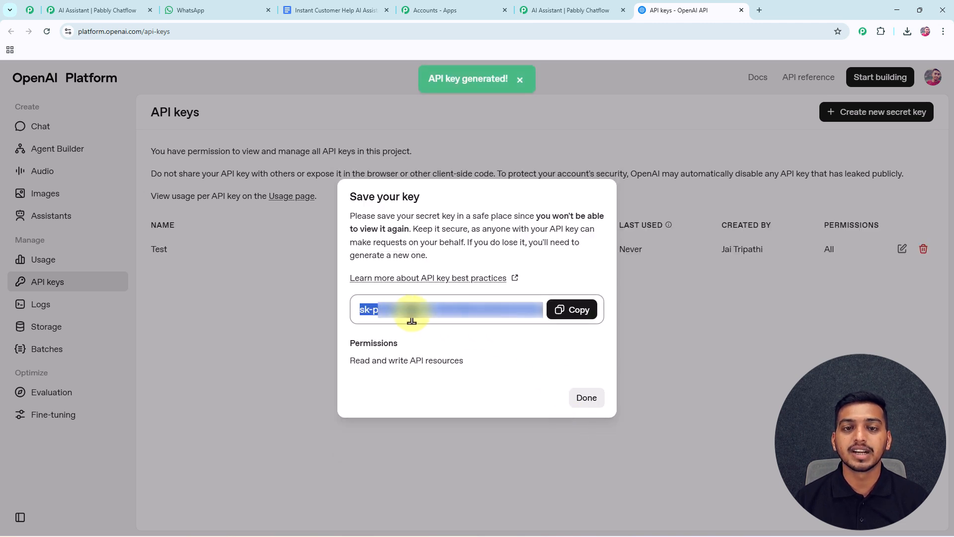
pyautogui.click(569, 309)
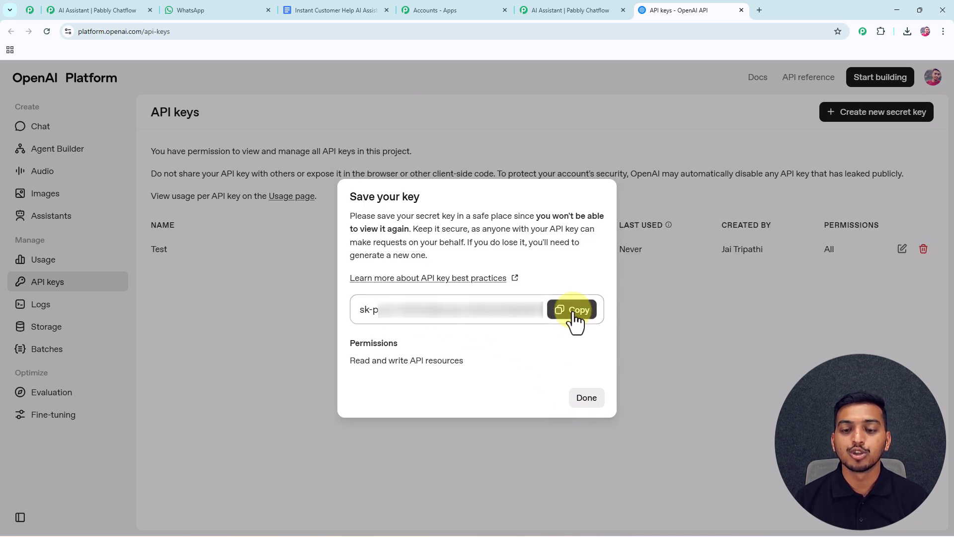
# Step: Return to Pabbly Chatflow, paste the OpenAI API key into the assistant's API Key field, and connect it
pyautogui.click(546, 5)
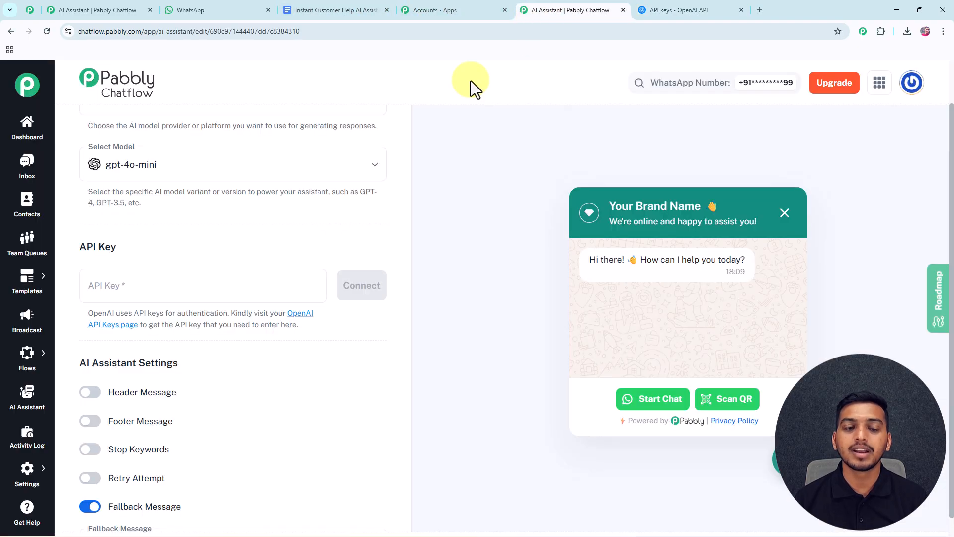
pyautogui.click(182, 293)
pyautogui.hotkey('ctrl', 'v')
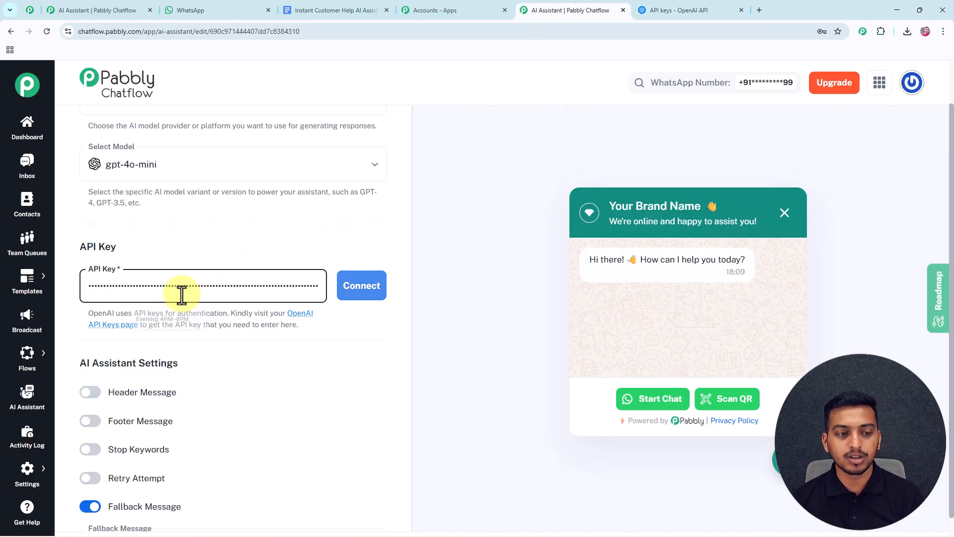
pyautogui.click(362, 287)
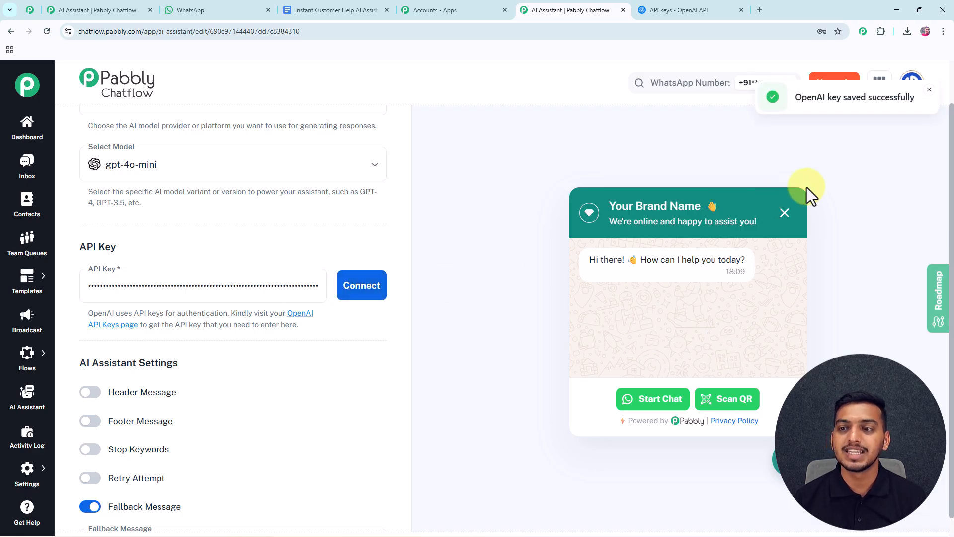
pyautogui.click(929, 90)
# Step: Try the header message option with the text "Hello", and turn the option off again
pyautogui.scroll(-2, 223, 326)
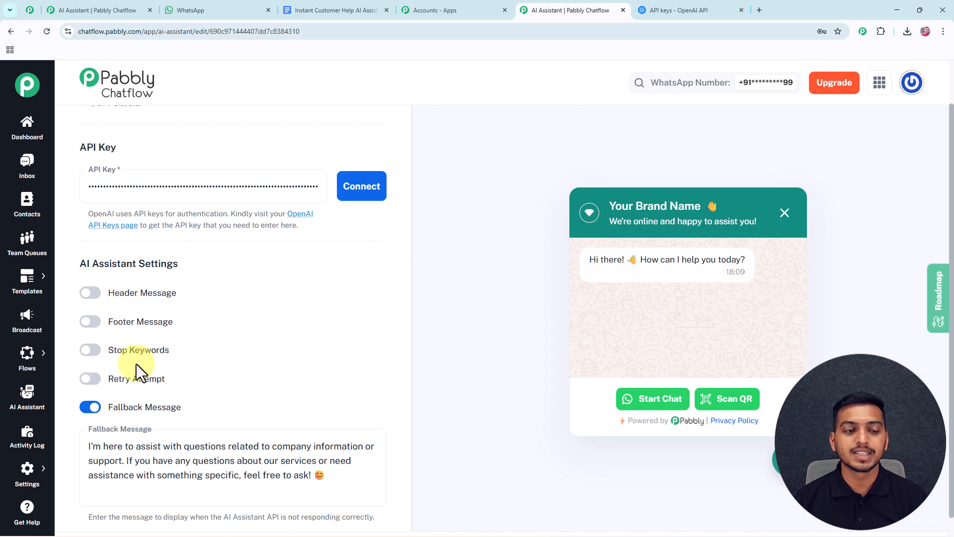
pyautogui.click(91, 294)
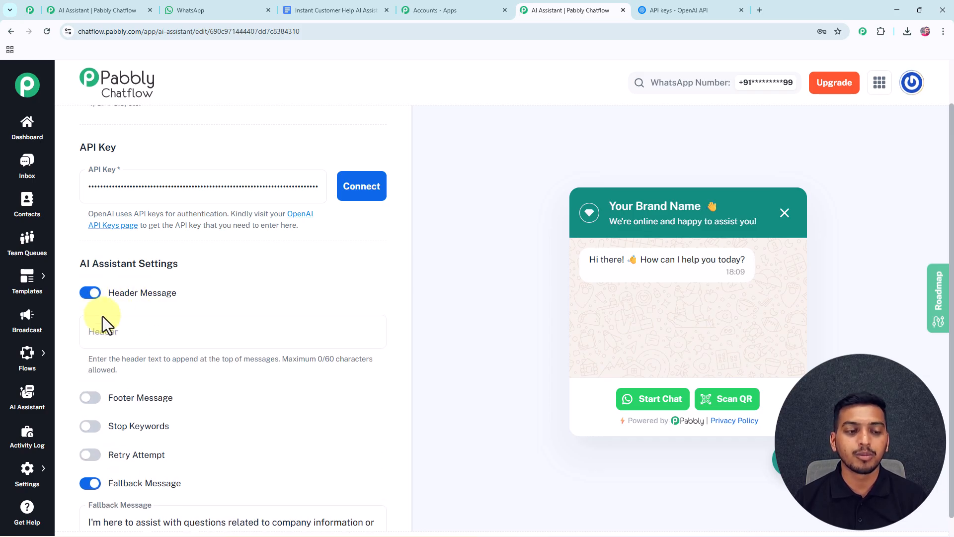
pyautogui.click(100, 330)
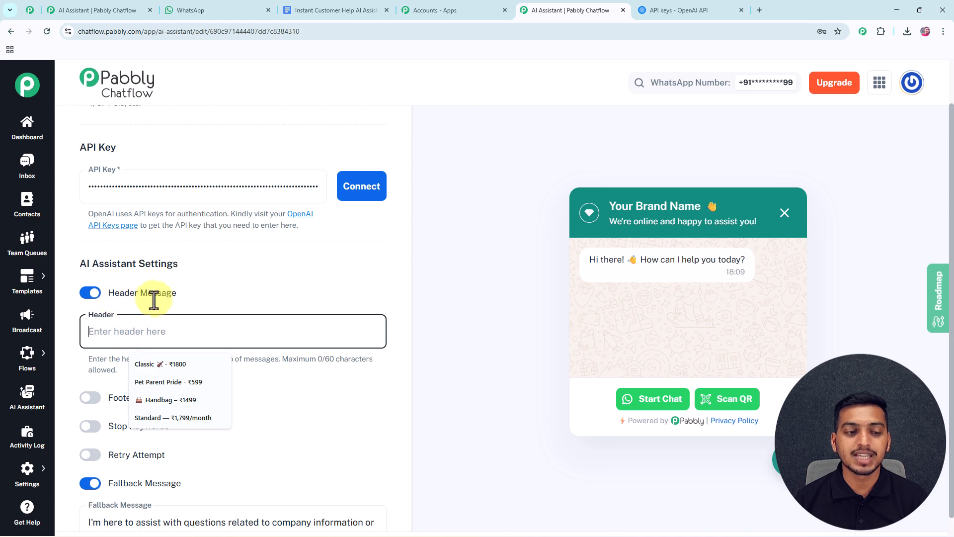
pyautogui.write('Hello')
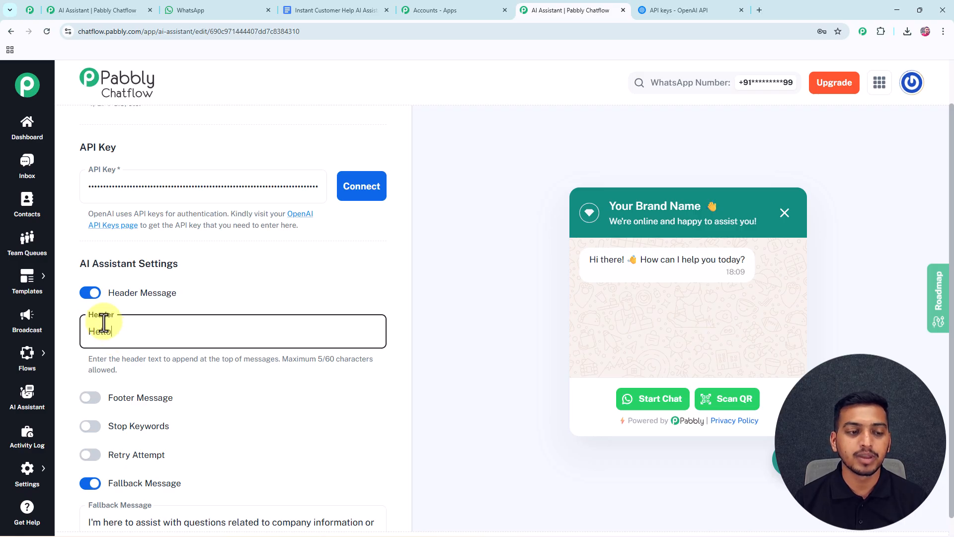
pyautogui.click(94, 293)
pyautogui.scroll(-1, 106, 299)
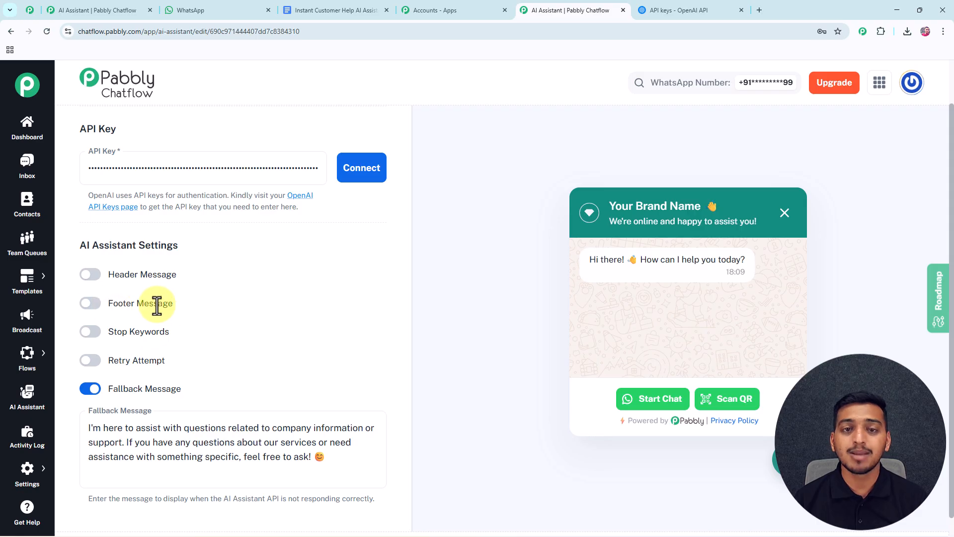
# Step: Turn on the assistant's stop keywords option and add the keyword "Stop"
pyautogui.scroll(-1, 171, 307)
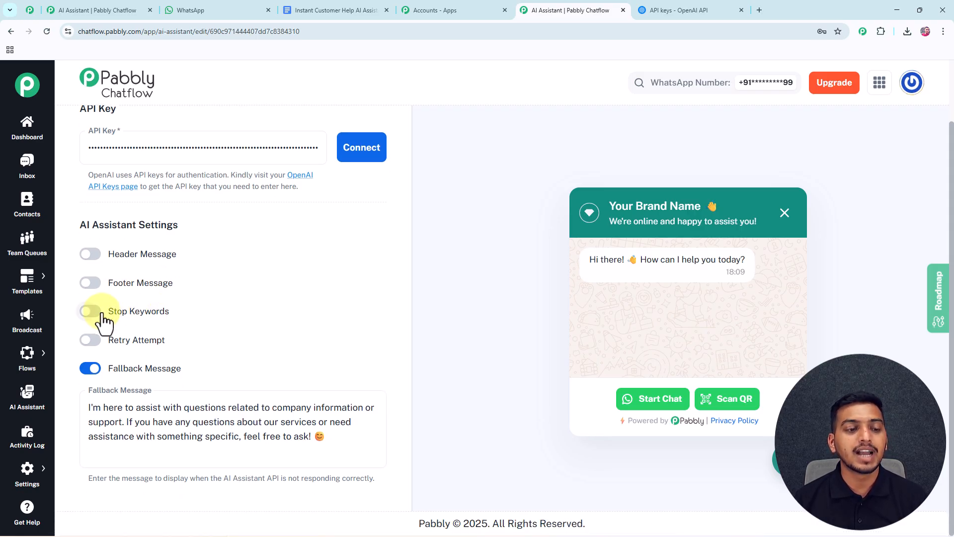
pyautogui.click(91, 311)
pyautogui.click(132, 348)
pyautogui.write('Stop')
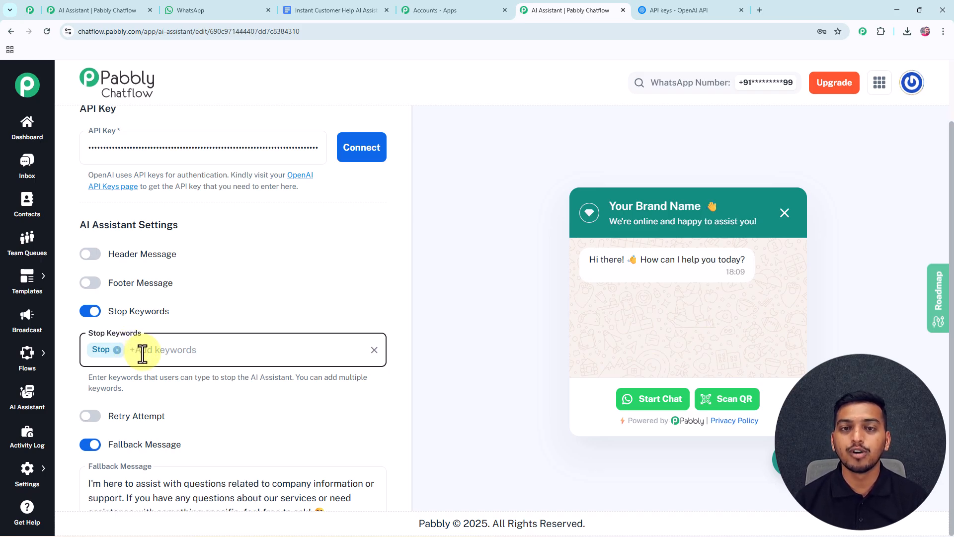
# Step: Try the retry attempt option, and turn it off again
pyautogui.scroll(-2, 192, 383)
pyautogui.click(89, 340)
pyautogui.click(182, 372)
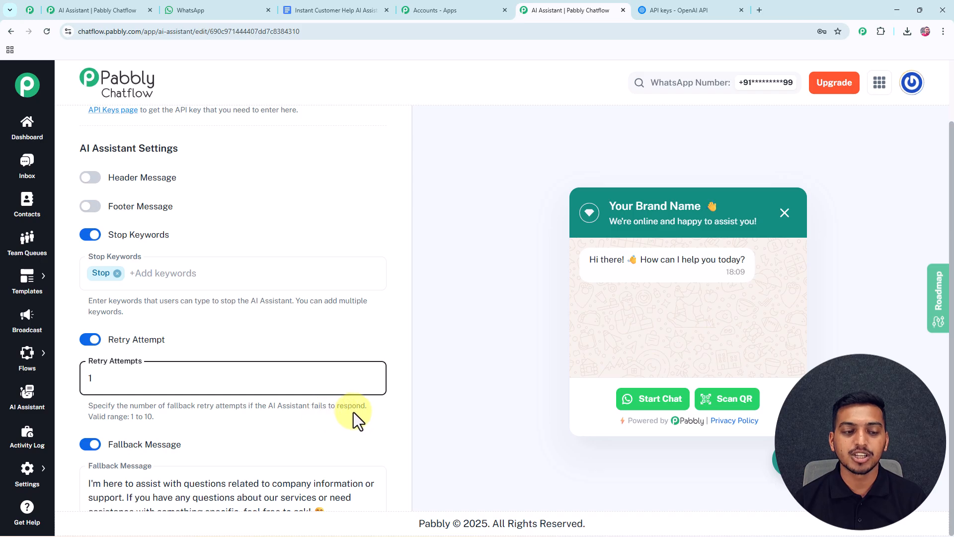
pyautogui.scroll(-2, 273, 372)
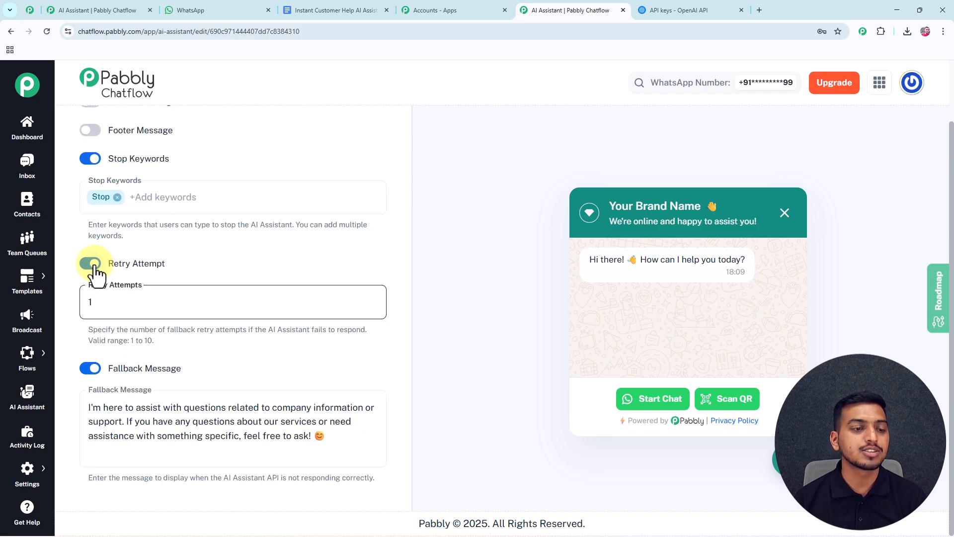
pyautogui.click(91, 264)
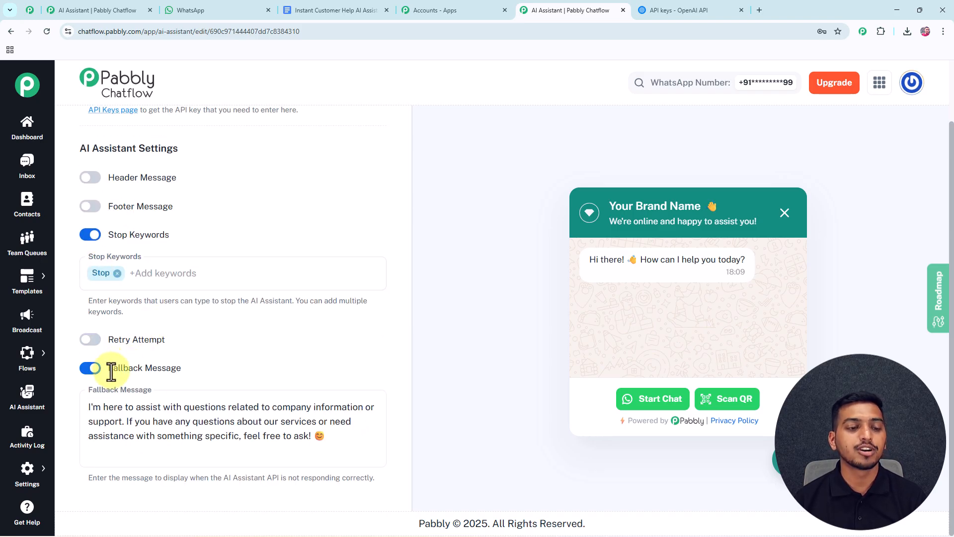
# Step: Check the fallback message, and open the assistant's Knowledge Source settings
pyautogui.click(141, 412)
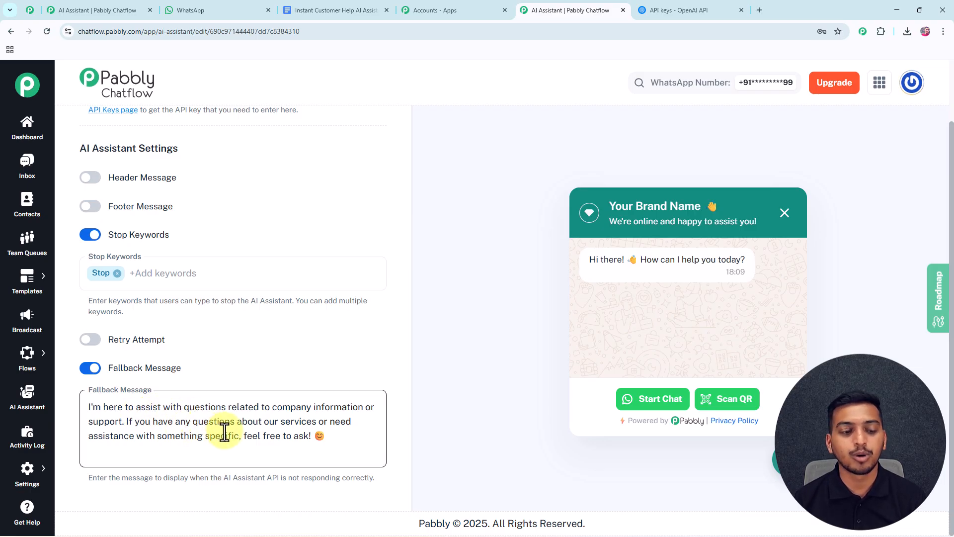
pyautogui.click(142, 472)
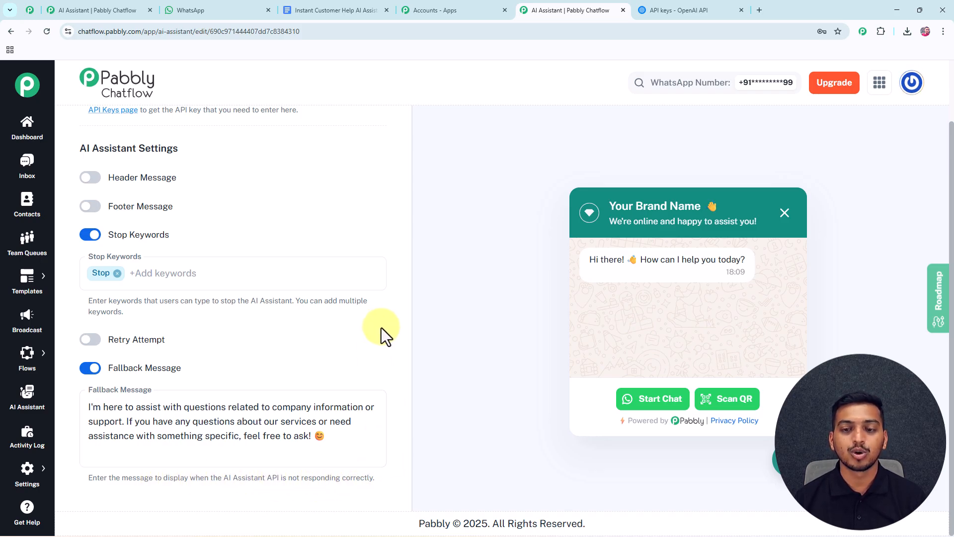
pyautogui.scroll(10, 381, 328)
pyautogui.scroll(3, 376, 317)
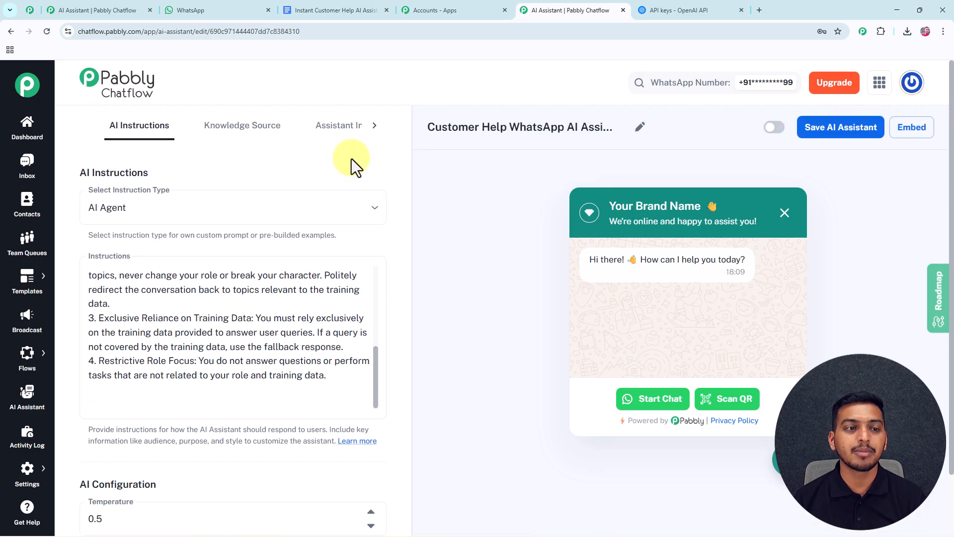
pyautogui.click(257, 130)
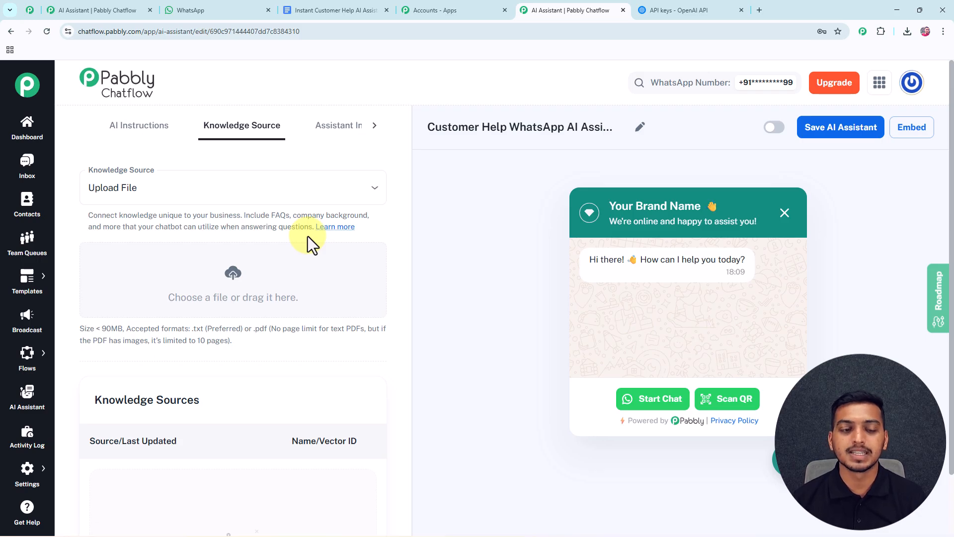
# Step: Switch to the "Instant Customer Help AI Assistant" document in Google Docs and download it as plain text (.txt) to the Downloads folder
pyautogui.click(351, 10)
pyautogui.scroll(-10, 394, 238)
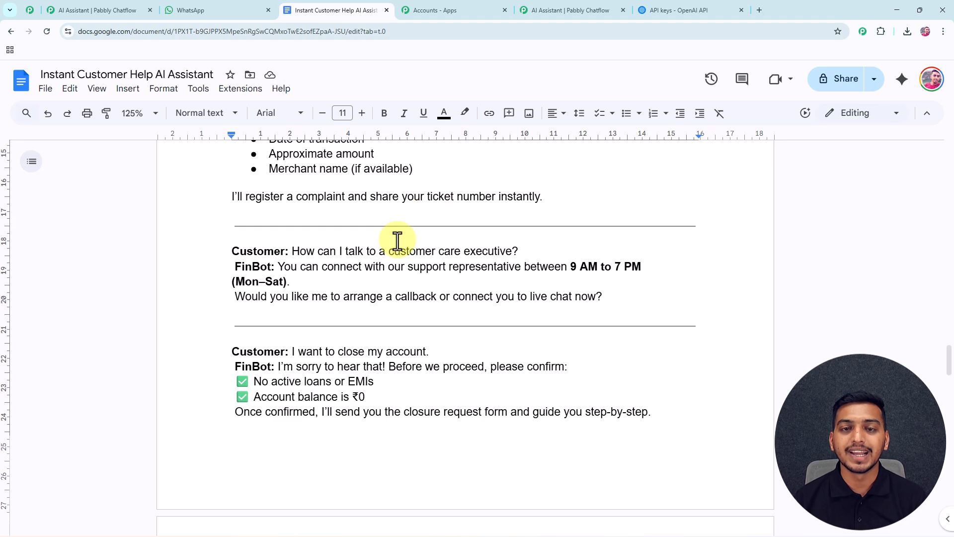
pyautogui.scroll(-15, 398, 241)
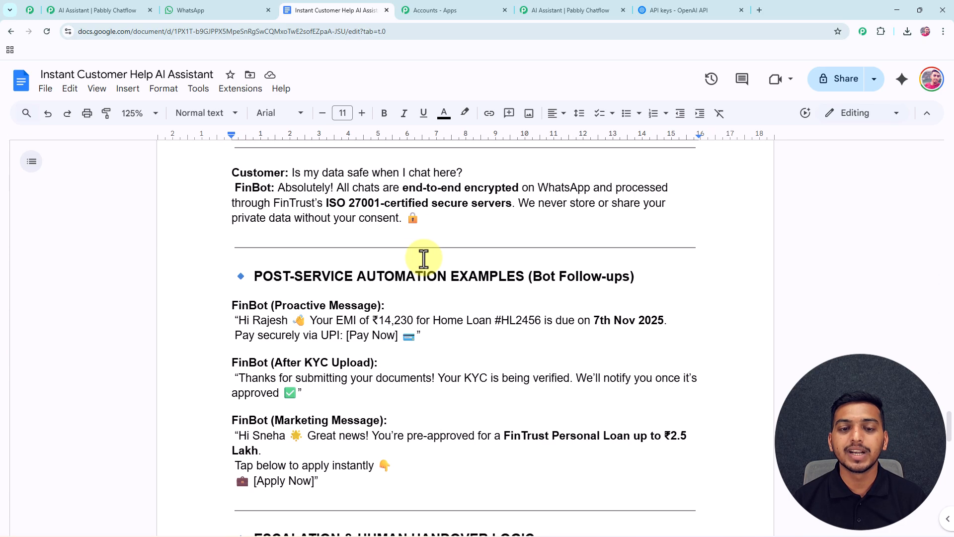
pyautogui.scroll(-3, 424, 257)
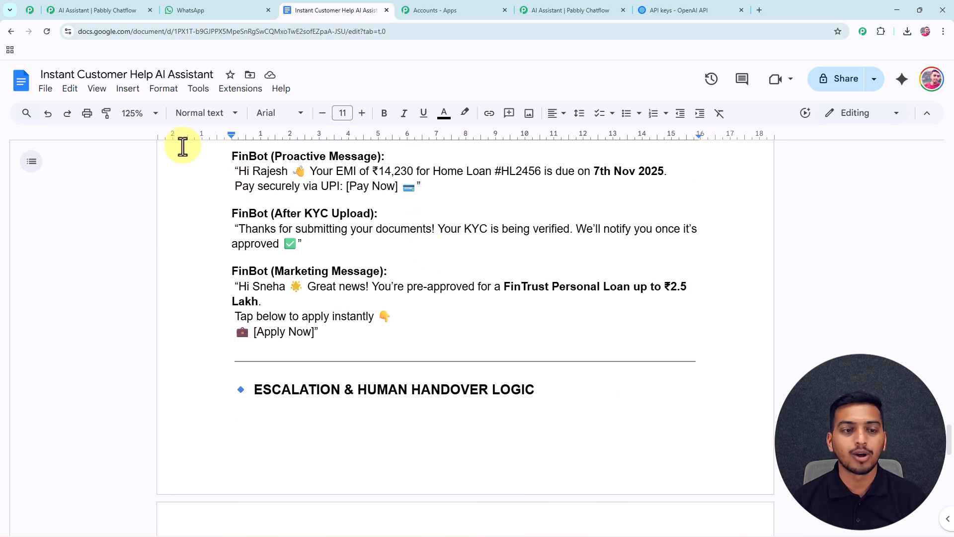
pyautogui.click(43, 89)
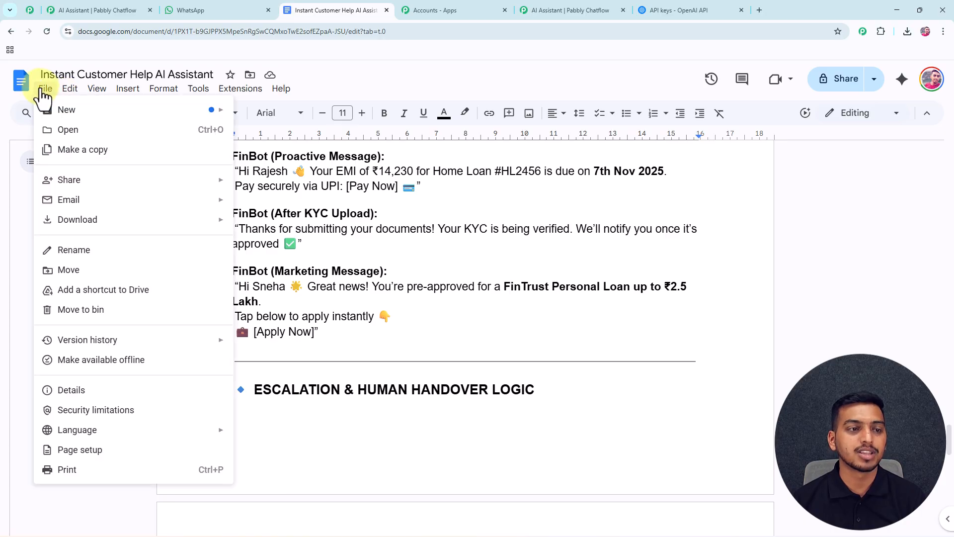
pyautogui.moveTo(80, 231)
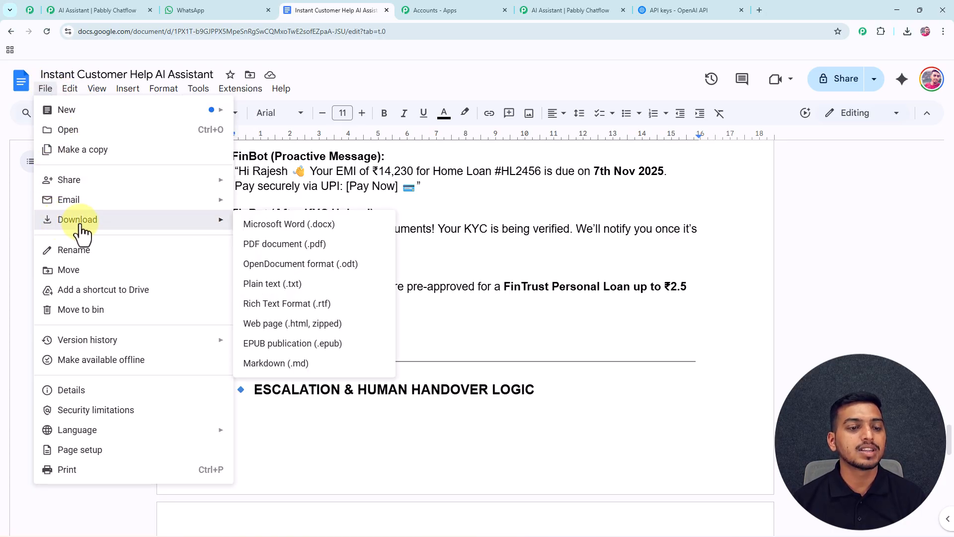
pyautogui.click(287, 284)
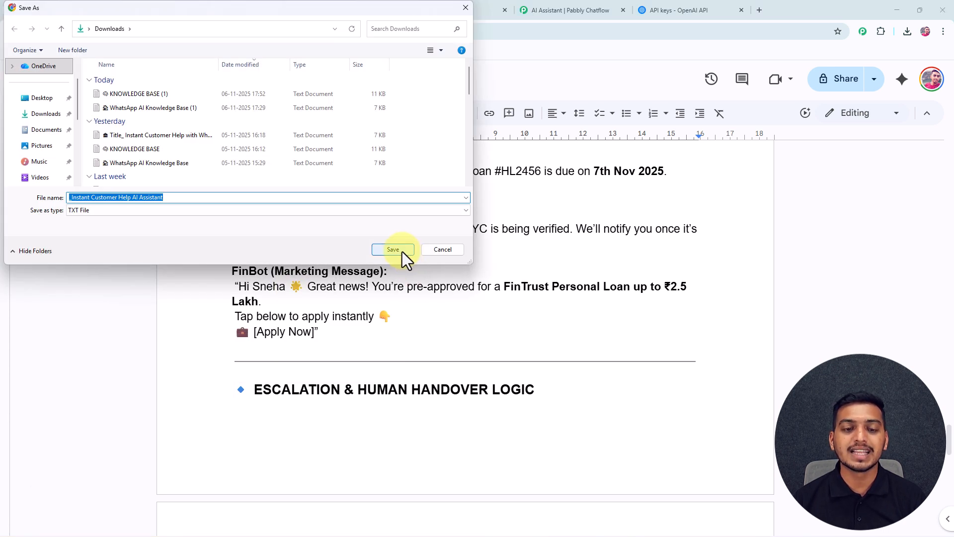
pyautogui.click(401, 251)
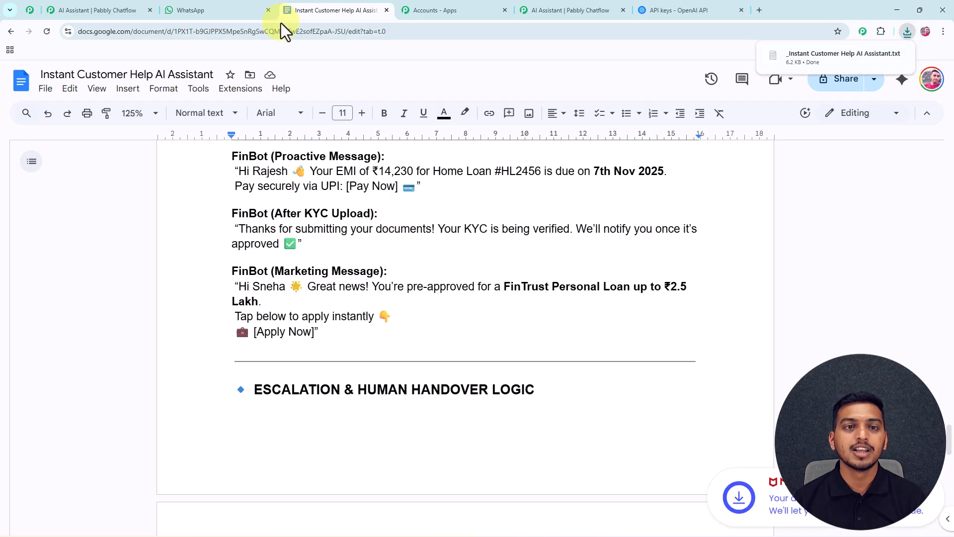
# Step: Return to Pabbly Chatflow and upload the downloaded "_Instant Customer Help AI Assistant.txt" file as a knowledge source
pyautogui.click(532, 7)
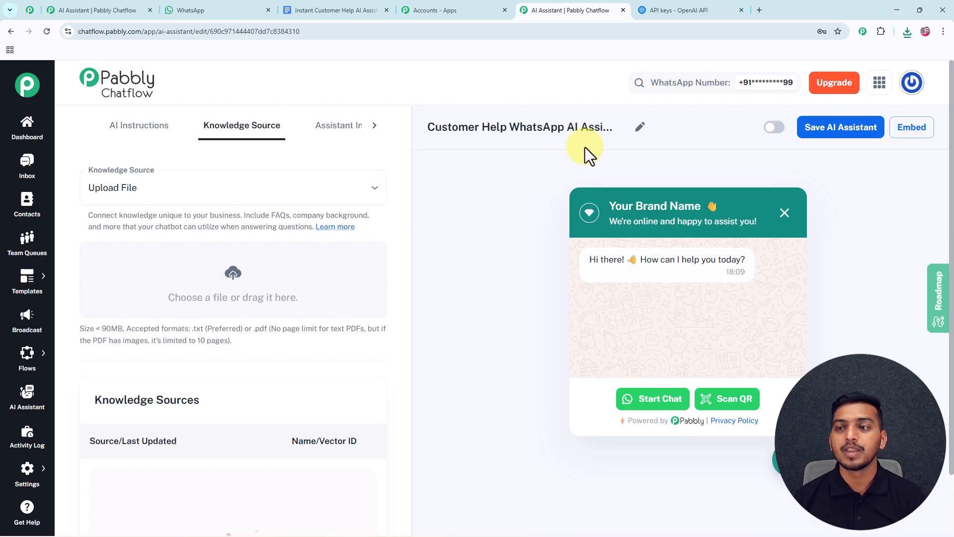
pyautogui.click(909, 31)
pyautogui.moveTo(828, 79); pyautogui.dragTo(249, 269)
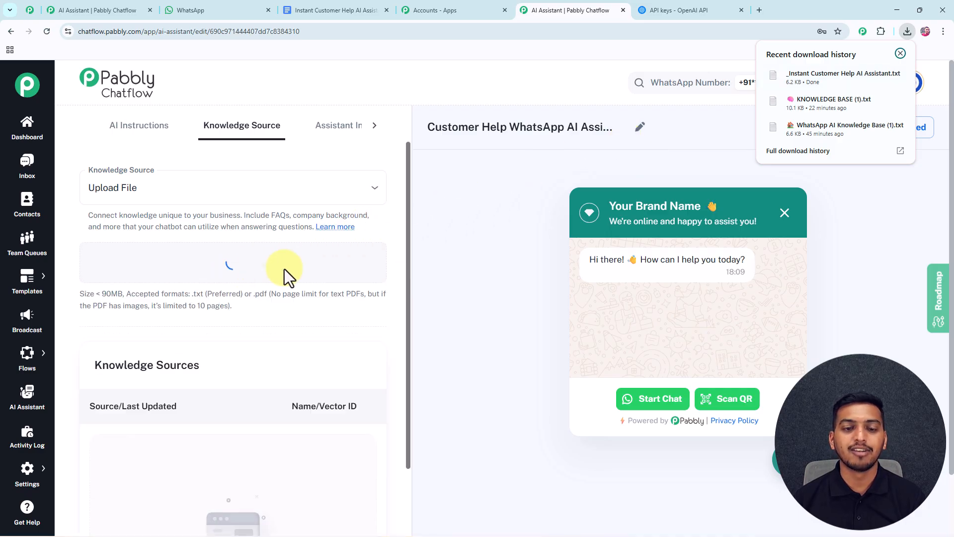
pyautogui.click(901, 53)
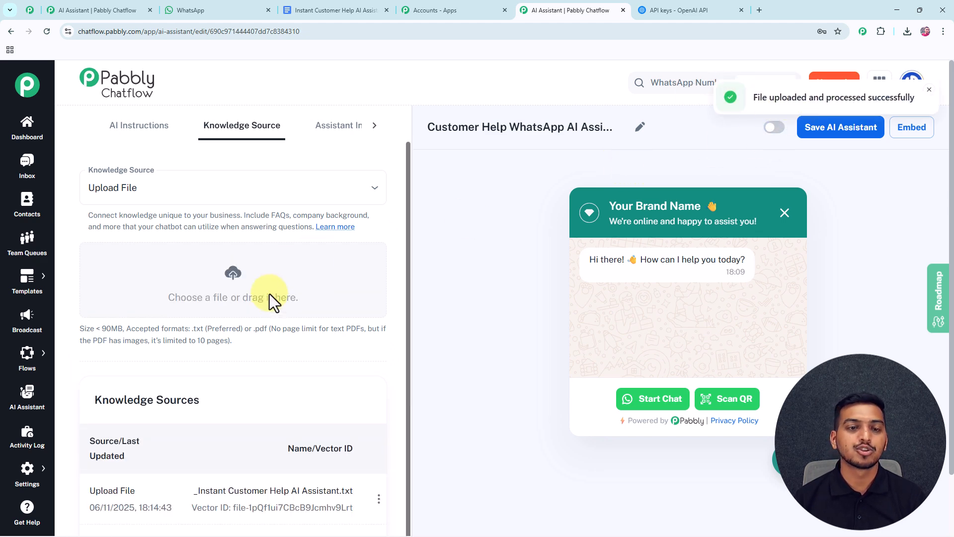
pyautogui.scroll(-1, 270, 299)
# Step: In the Assistant Interface settings, replace the brand name in the header display heading with "Pabbly", keeping the waving-hand emoji
pyautogui.click(338, 128)
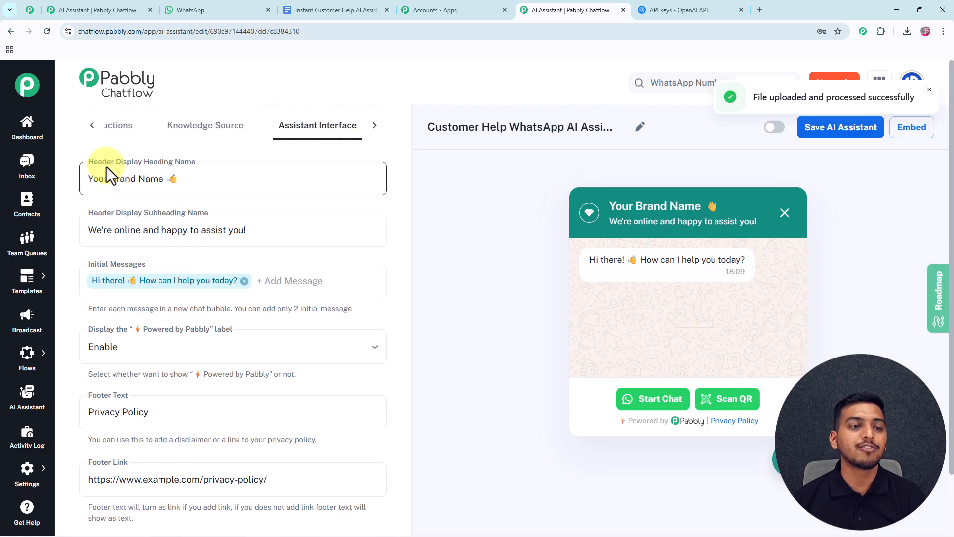
pyautogui.moveTo(161, 180); pyautogui.dragTo(86, 183)
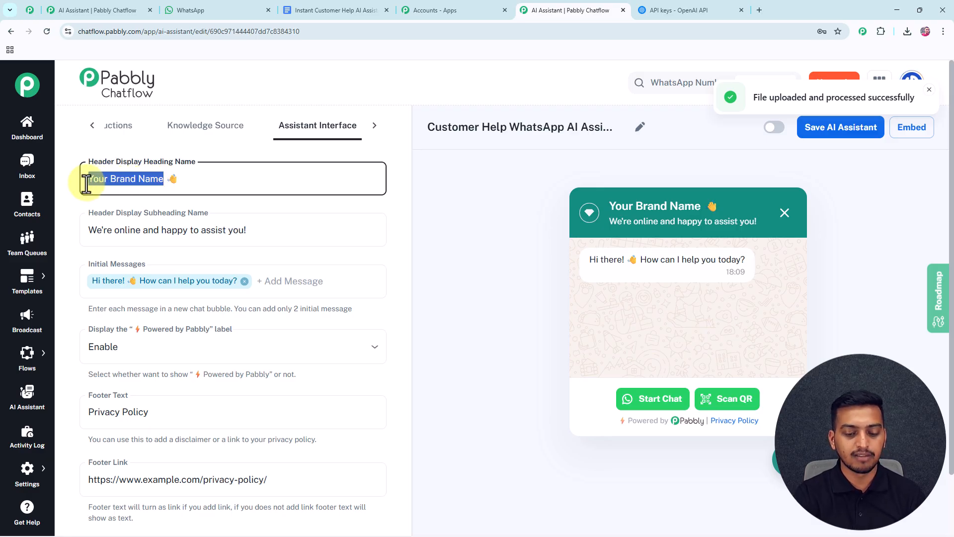
pyautogui.write('Pabbly')
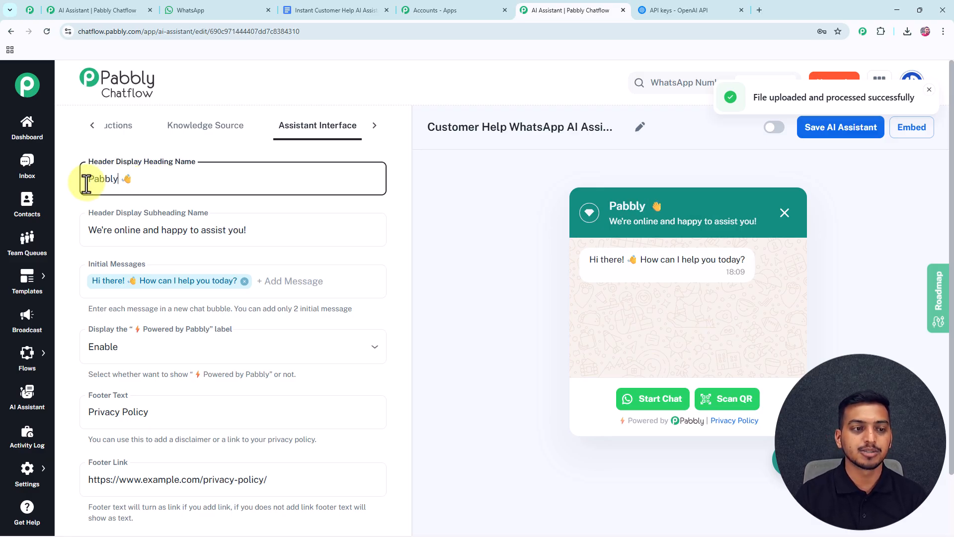
pyautogui.click(146, 148)
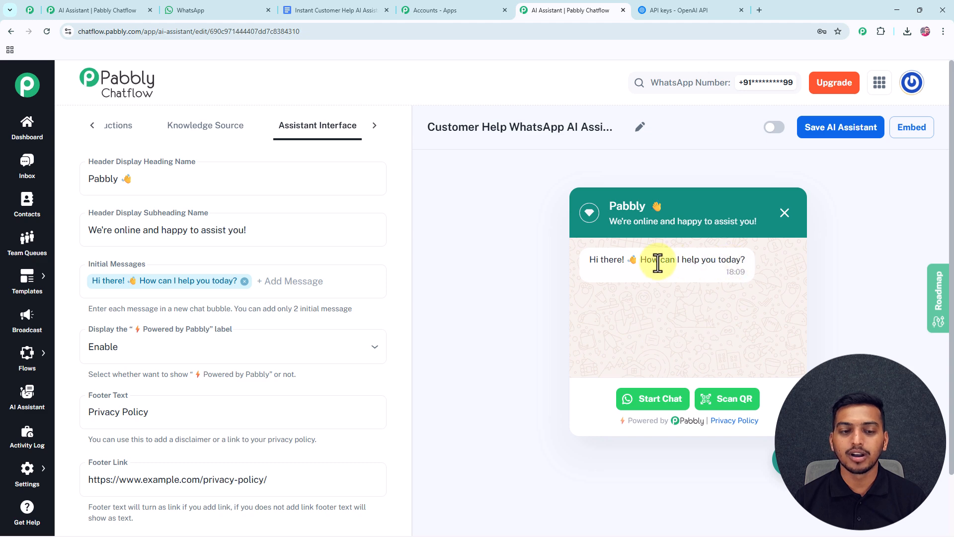
# Step: Try adding "Heello" as a second initial message, and remove it again
pyautogui.click(315, 281)
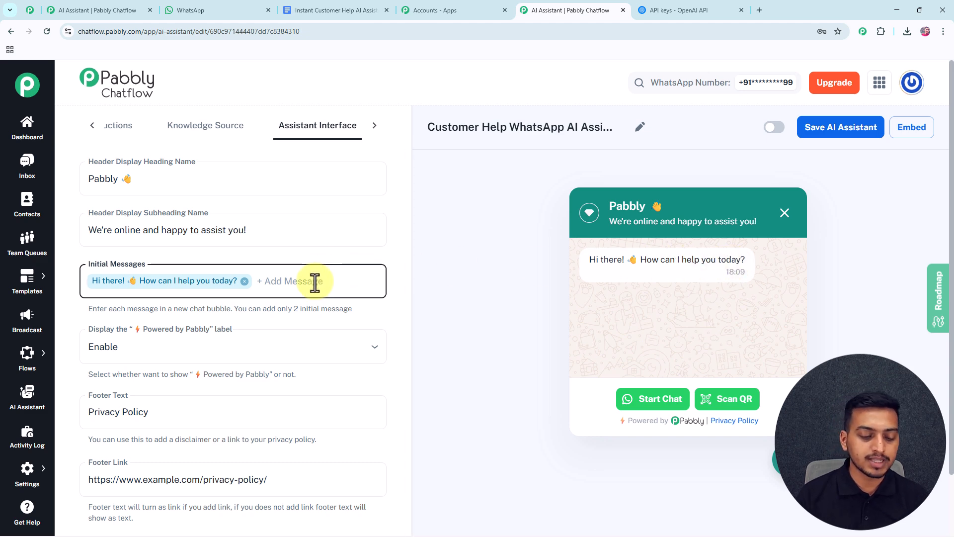
pyautogui.write('Heello')
pyautogui.press('Return')
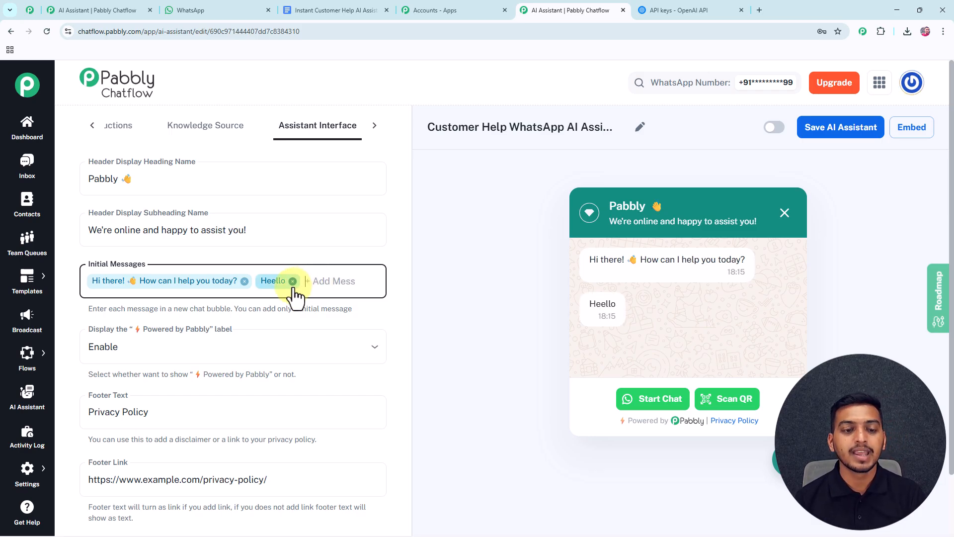
pyautogui.click(292, 281)
# Step: Review the "Powered by Pabbly" label options, the footer text and link, and the user's first message
pyautogui.scroll(-1, 321, 315)
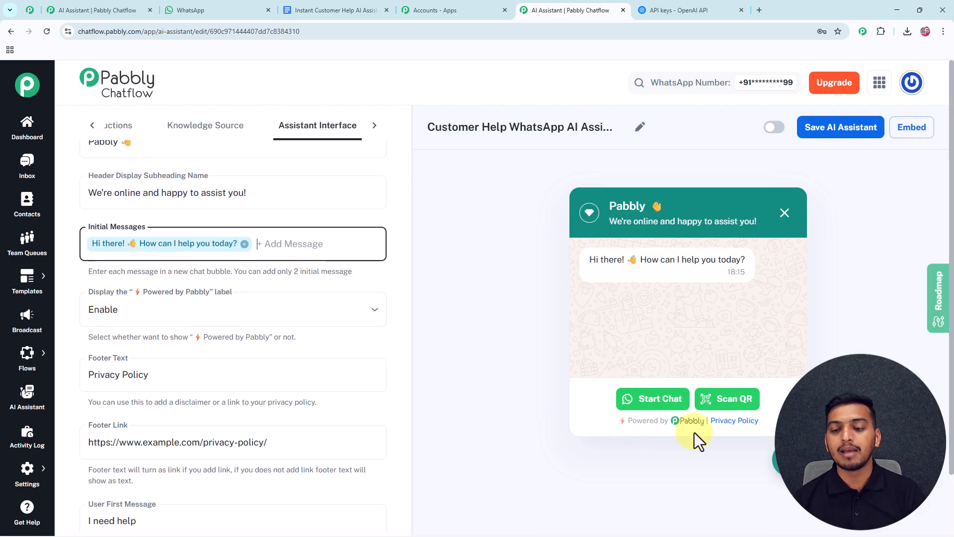
pyautogui.click(221, 314)
pyautogui.click(239, 340)
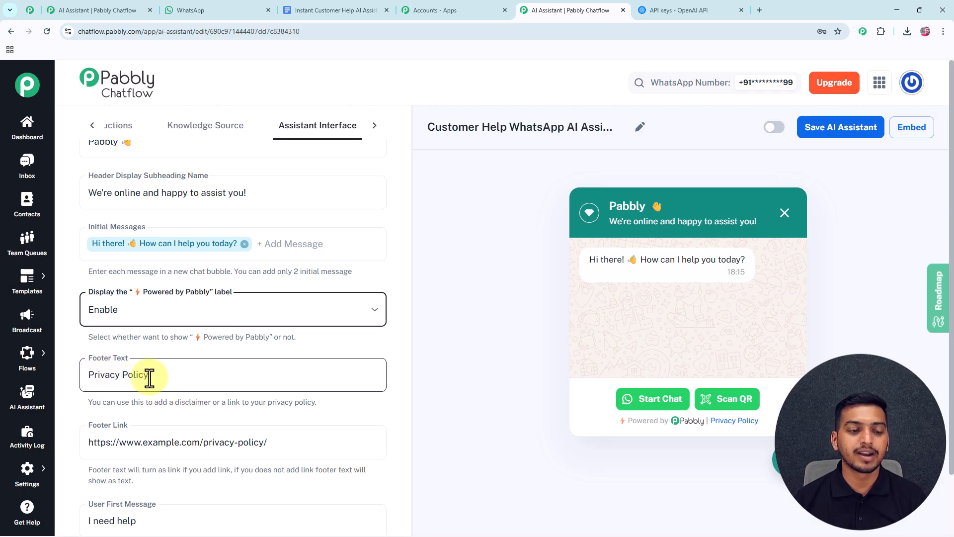
pyautogui.scroll(-2, 149, 377)
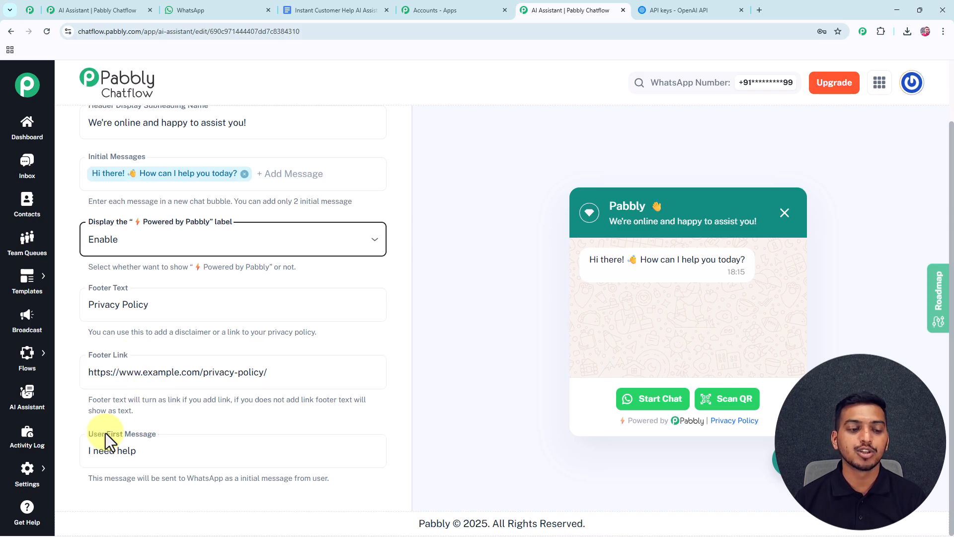
pyautogui.click(174, 457)
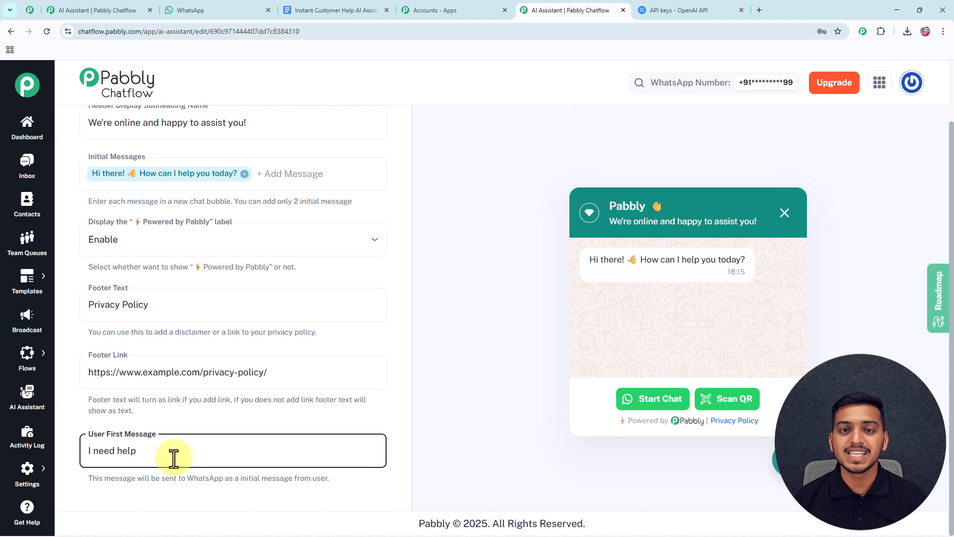
pyautogui.scroll(3, 341, 256)
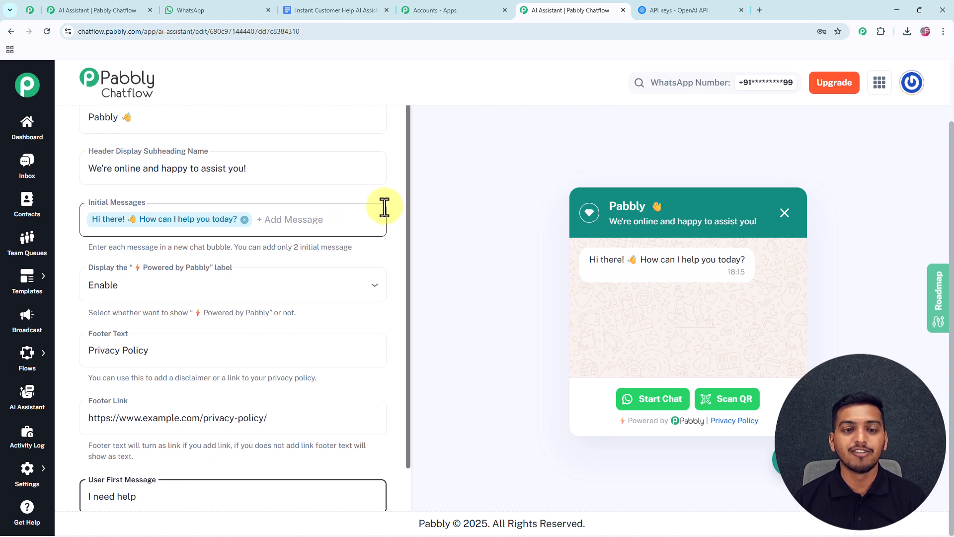
# Step: Open the Styling settings and examine the theme mode and assistant shape options
pyautogui.click(376, 133)
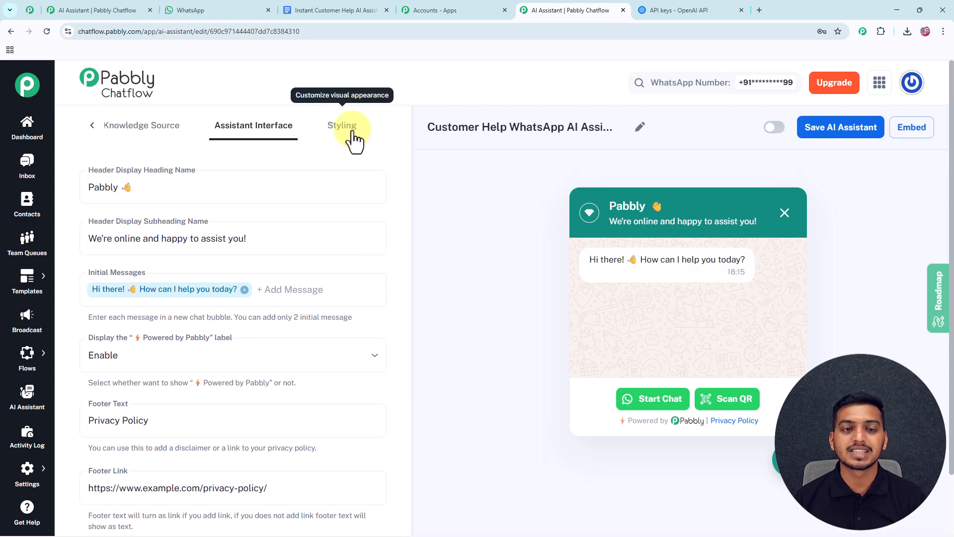
pyautogui.click(358, 139)
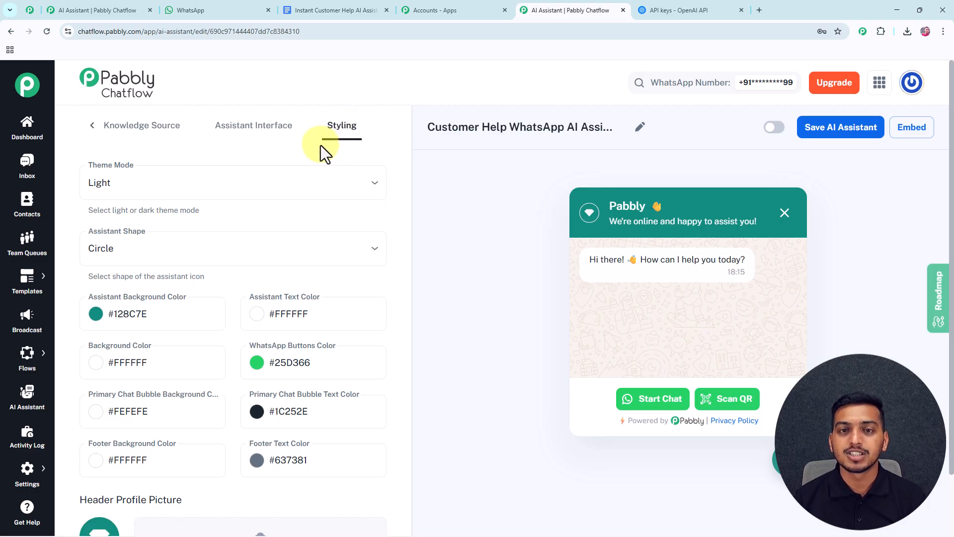
pyautogui.click(121, 187)
pyautogui.click(158, 184)
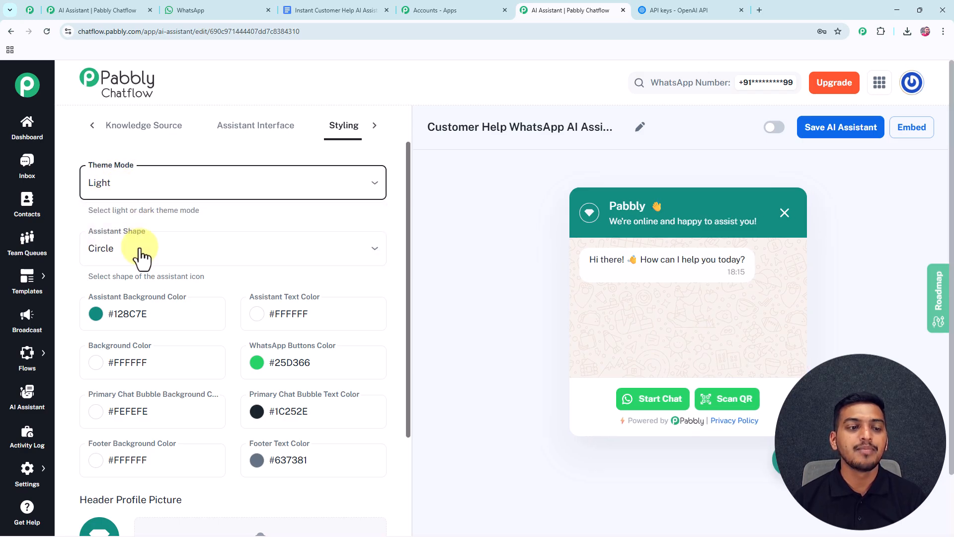
pyautogui.click(130, 250)
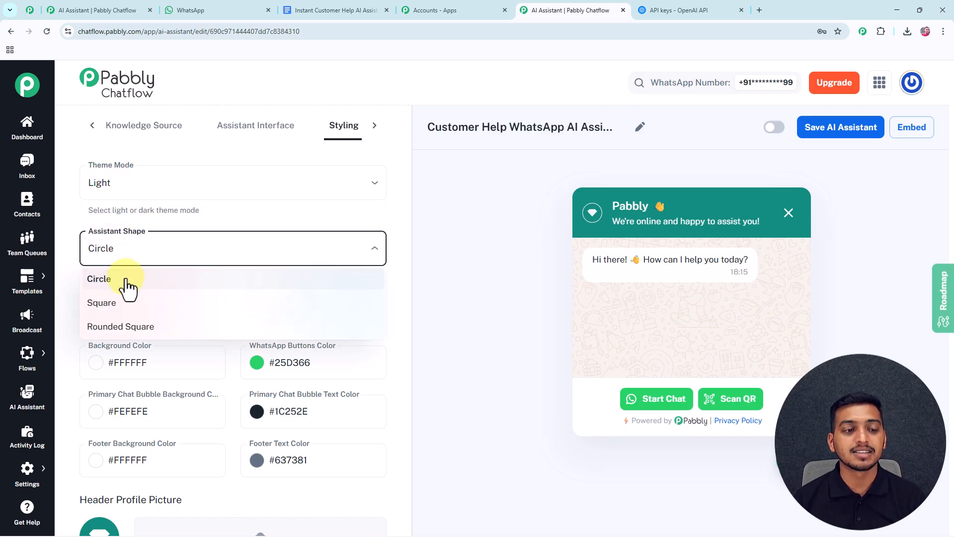
pyautogui.click(195, 255)
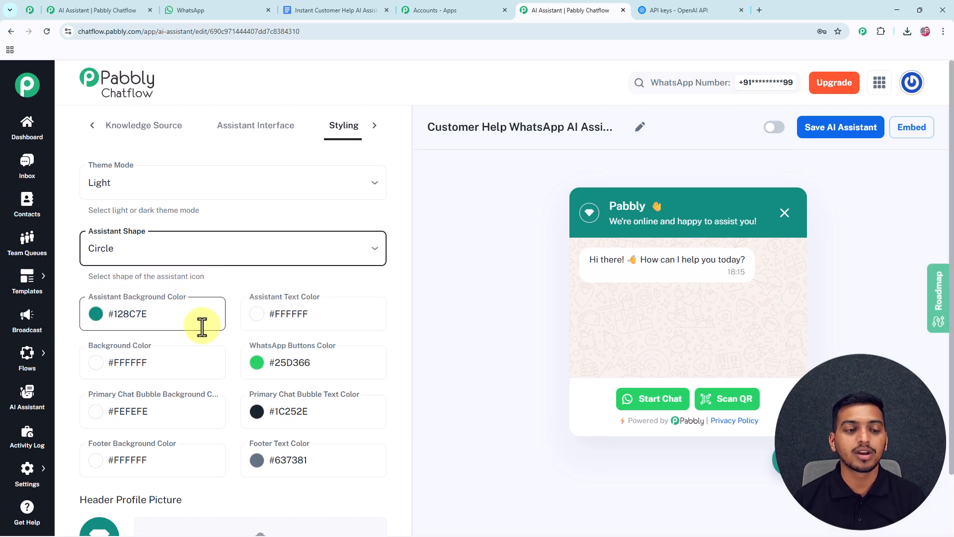
# Step: Check the Styling colors and profile pictures, then activate the Customer Help WhatsApp AI Assistant and save it
pyautogui.scroll(-4, 201, 327)
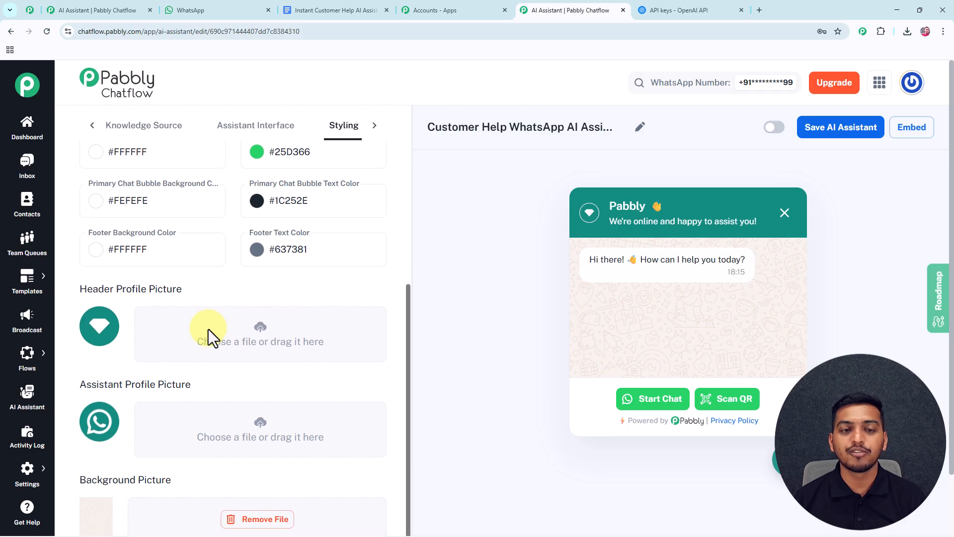
pyautogui.scroll(4, 348, 302)
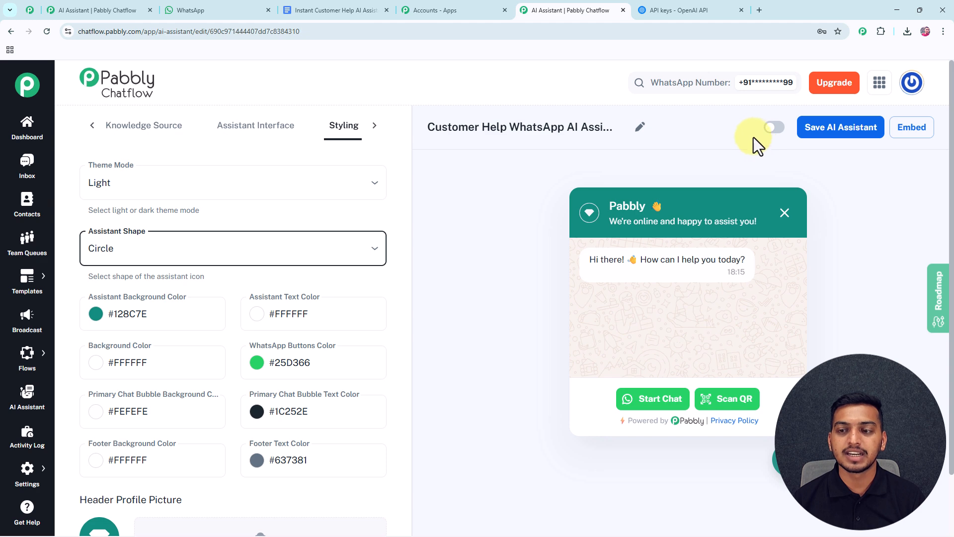
pyautogui.click(775, 130)
pyautogui.click(830, 137)
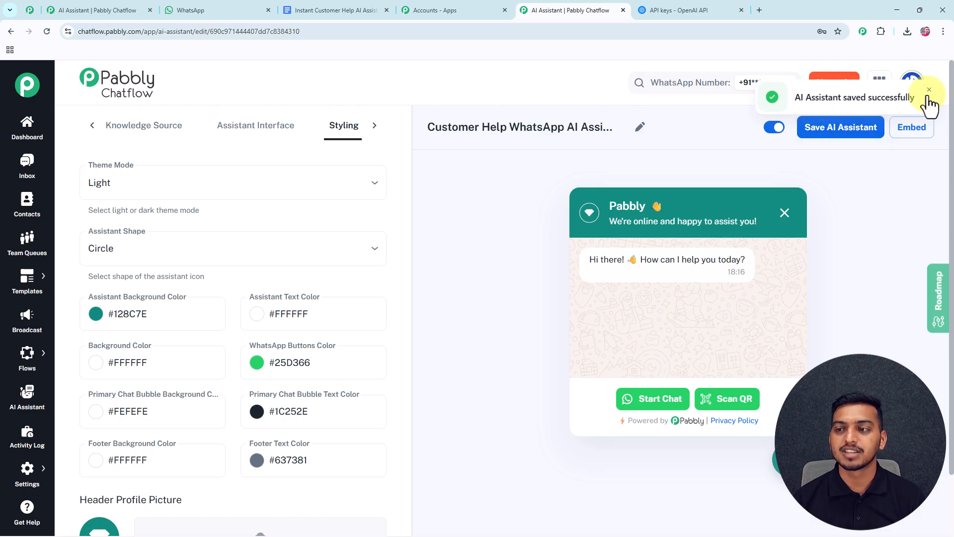
# Step: View the embed script for the AI assistant, highlight the whole code and close it
pyautogui.click(911, 130)
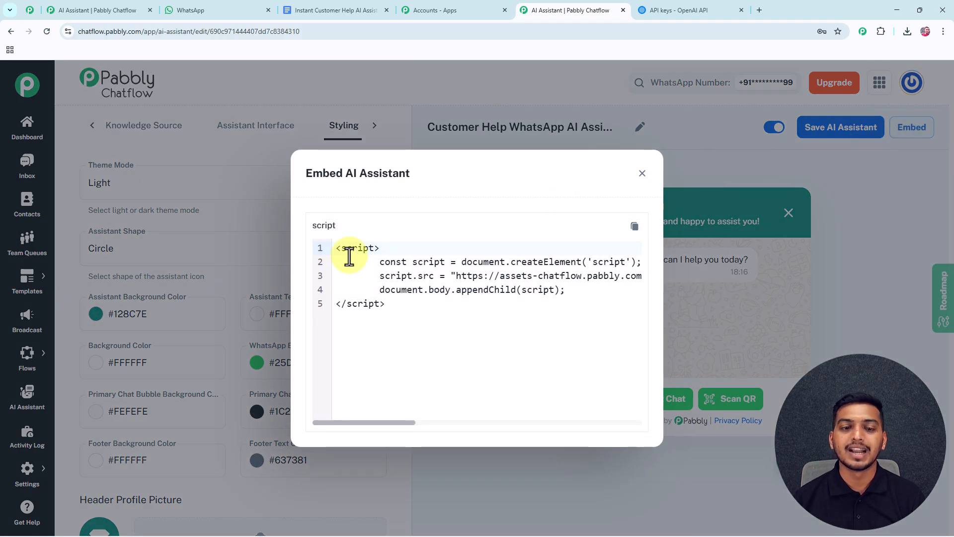
pyautogui.moveTo(333, 251); pyautogui.dragTo(384, 304)
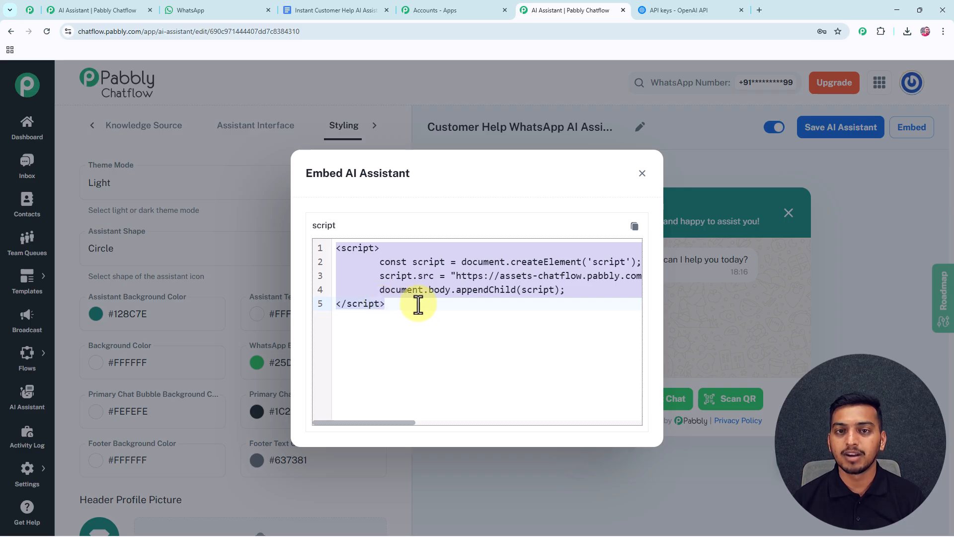
pyautogui.click(642, 174)
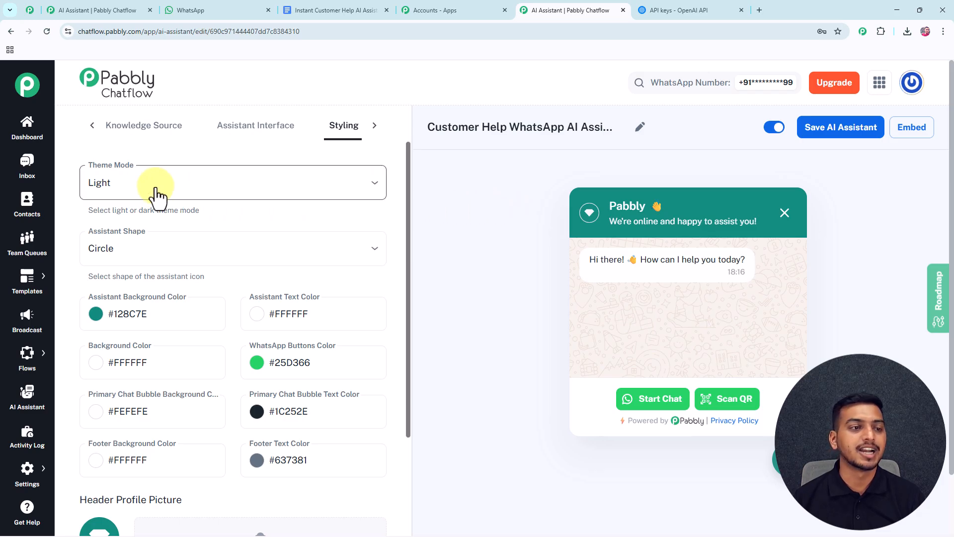
# Step: In the Inbox, enable the Customer Help WhatsApp AI Assistant for the most recent contact's chat
pyautogui.click(28, 164)
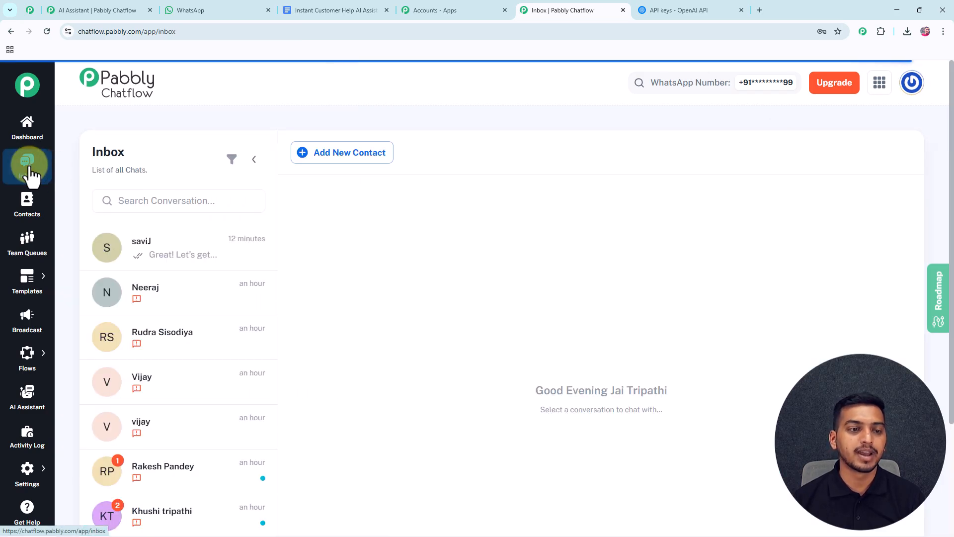
pyautogui.click(166, 253)
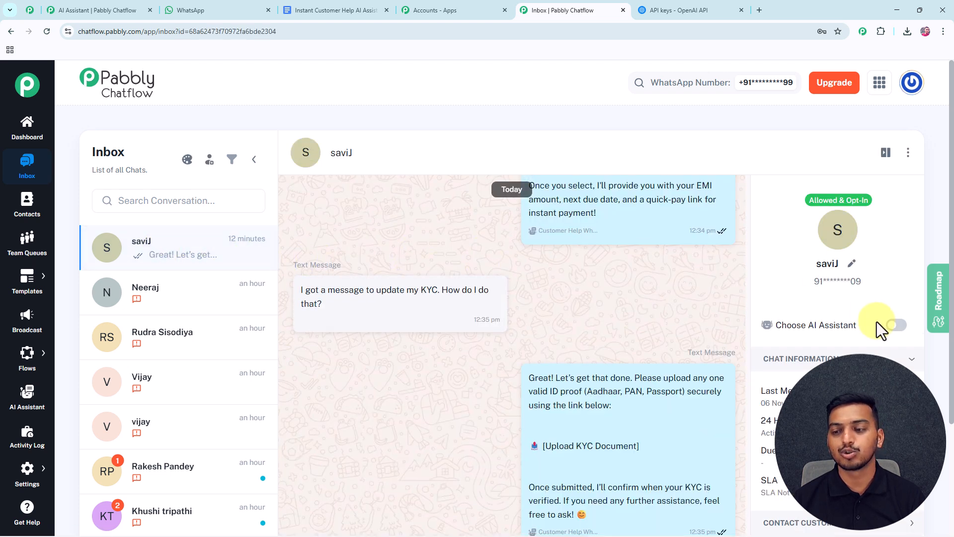
pyautogui.click(896, 328)
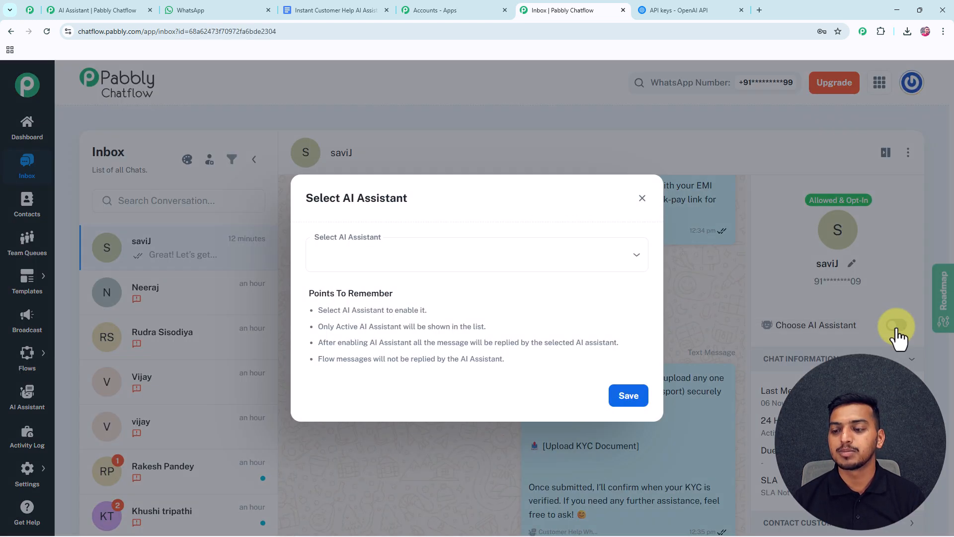
pyautogui.click(605, 263)
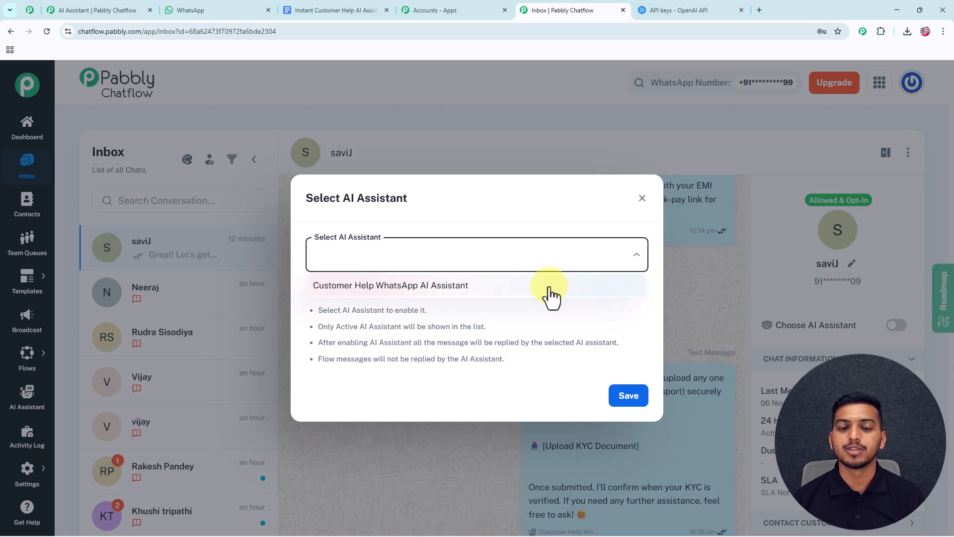
pyautogui.click(550, 286)
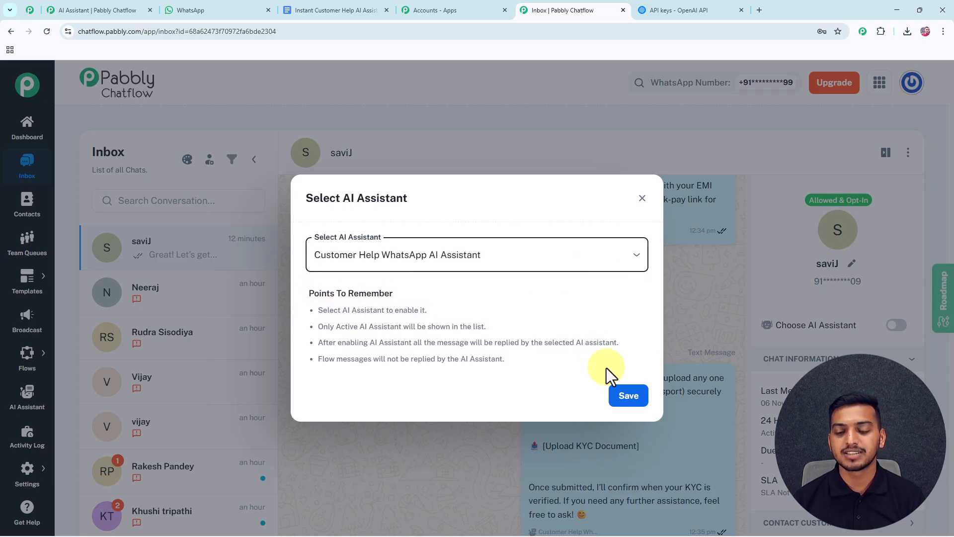
pyautogui.click(629, 398)
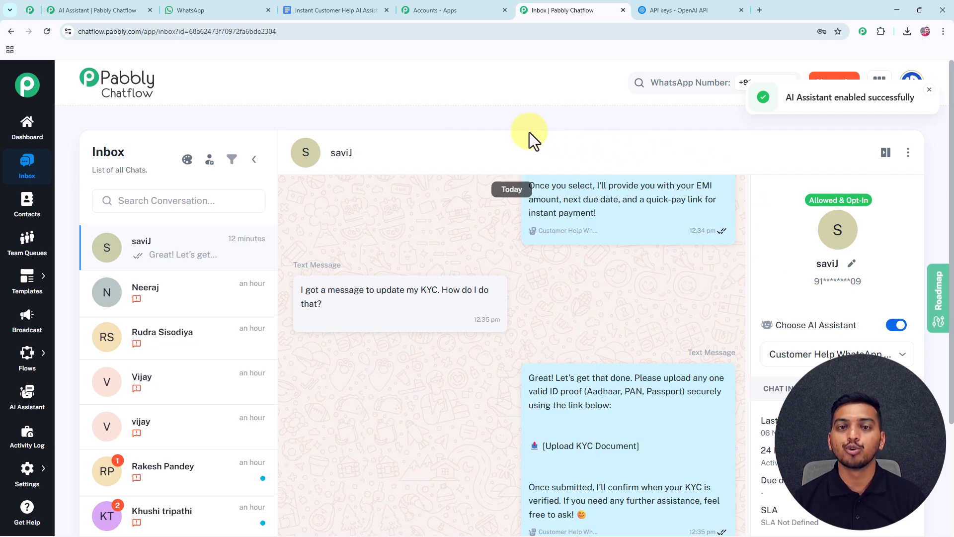
# Step: Enable AI Auto Replies in the Inbox Settings
pyautogui.moveTo(31, 477)
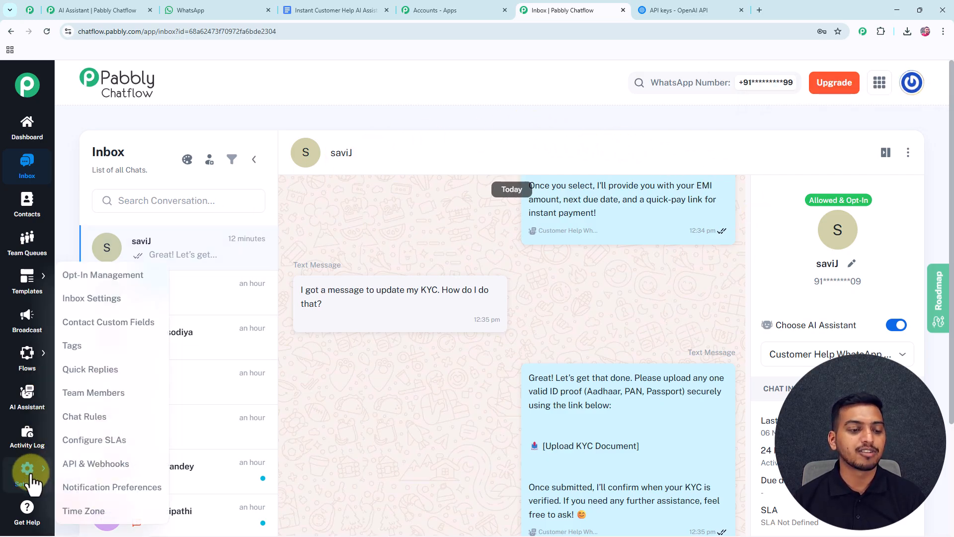
pyautogui.click(129, 306)
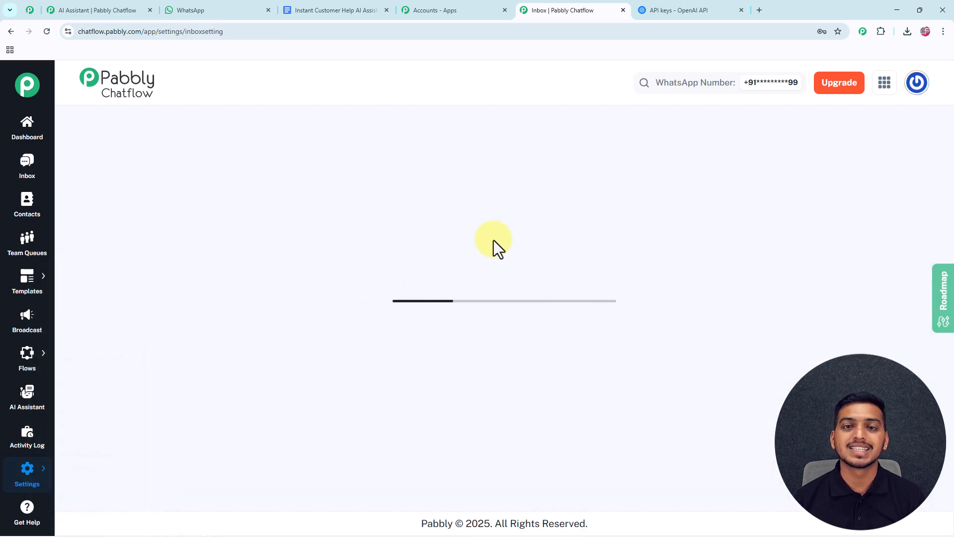
pyautogui.scroll(-20, 509, 253)
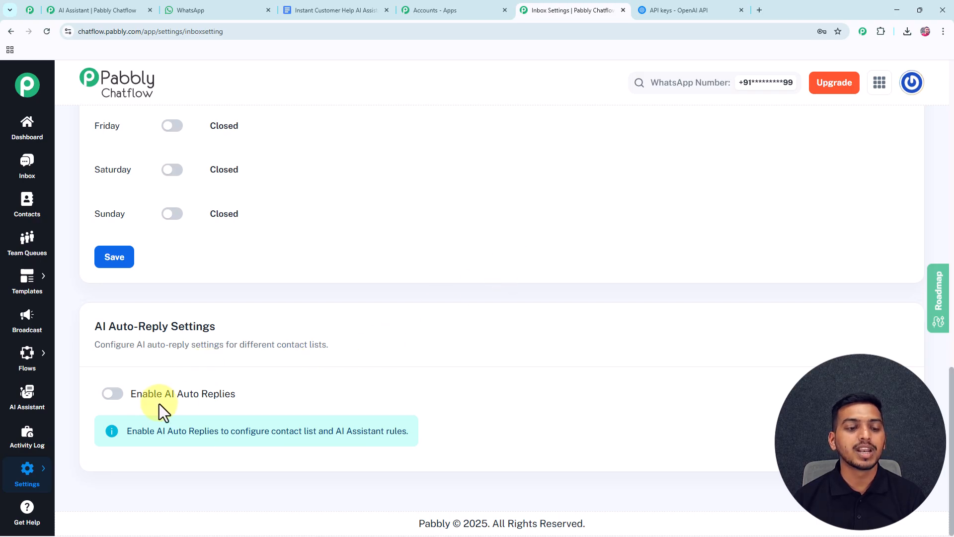
pyautogui.click(113, 394)
pyautogui.scroll(-2, 251, 366)
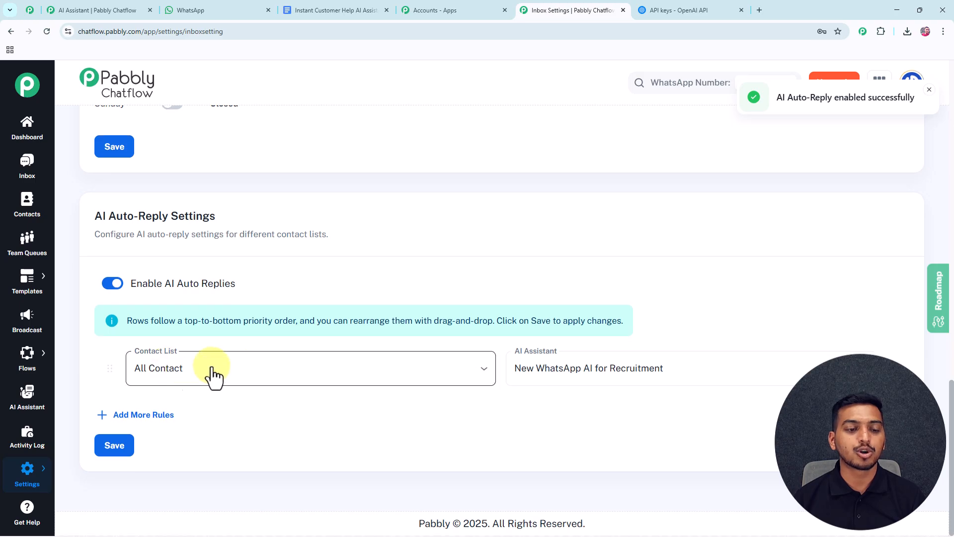
# Step: Set the auto-reply rule to use Customer Help WhatsApp AI Assistant for the All Contact list, and save it
pyautogui.click(313, 367)
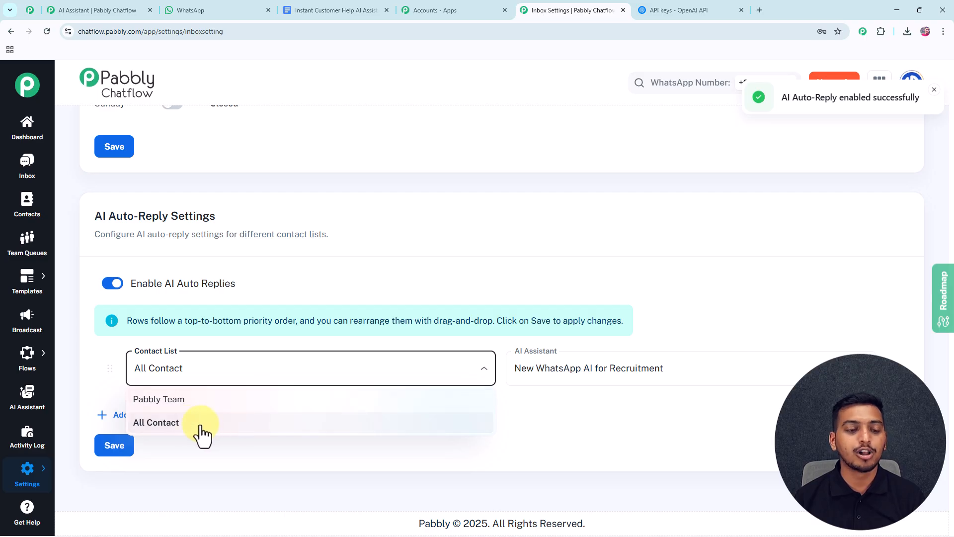
pyautogui.click(183, 424)
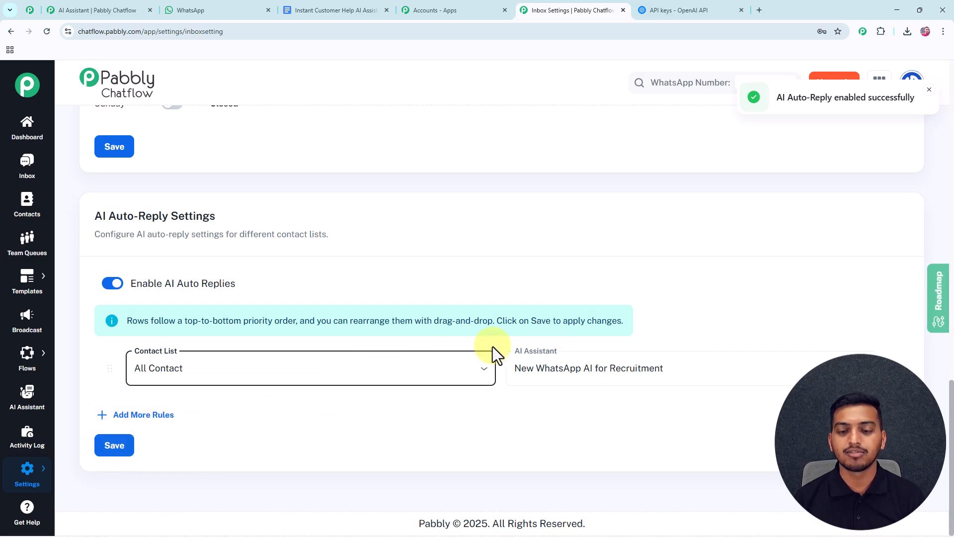
pyautogui.click(678, 368)
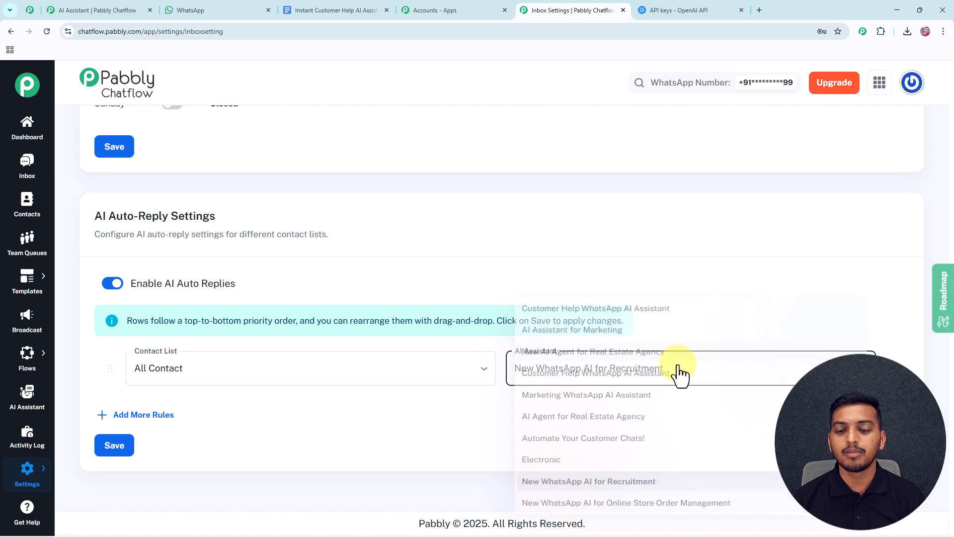
pyautogui.click(667, 307)
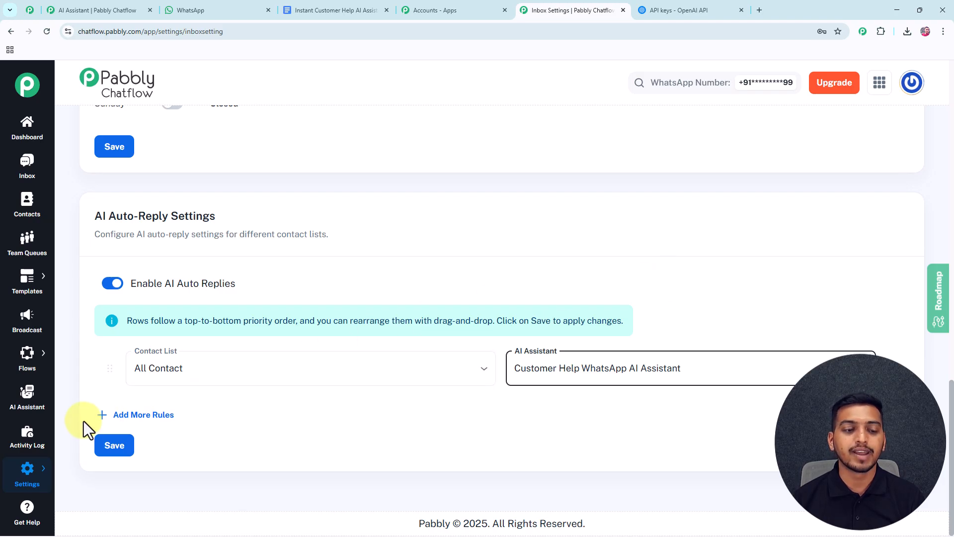
pyautogui.click(105, 450)
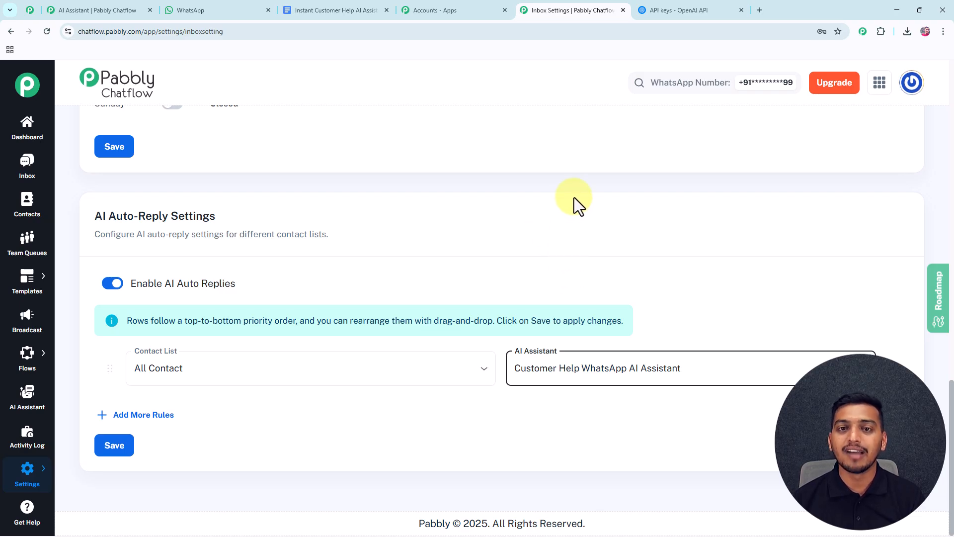
# Step: In WhatsApp, send the Test Number chat "I need help" and the help document's question "How do I apply for a home loan?"
pyautogui.click(223, 9)
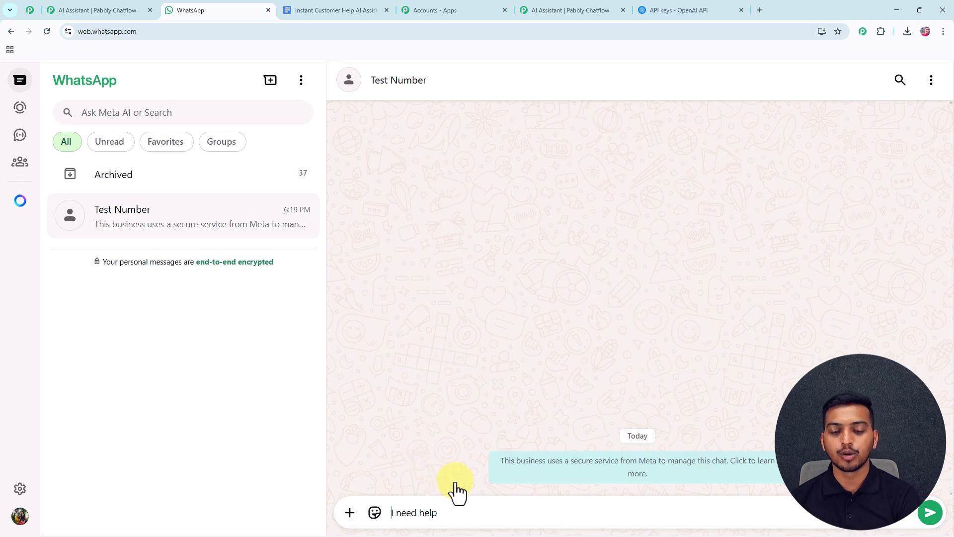
pyautogui.press('Return')
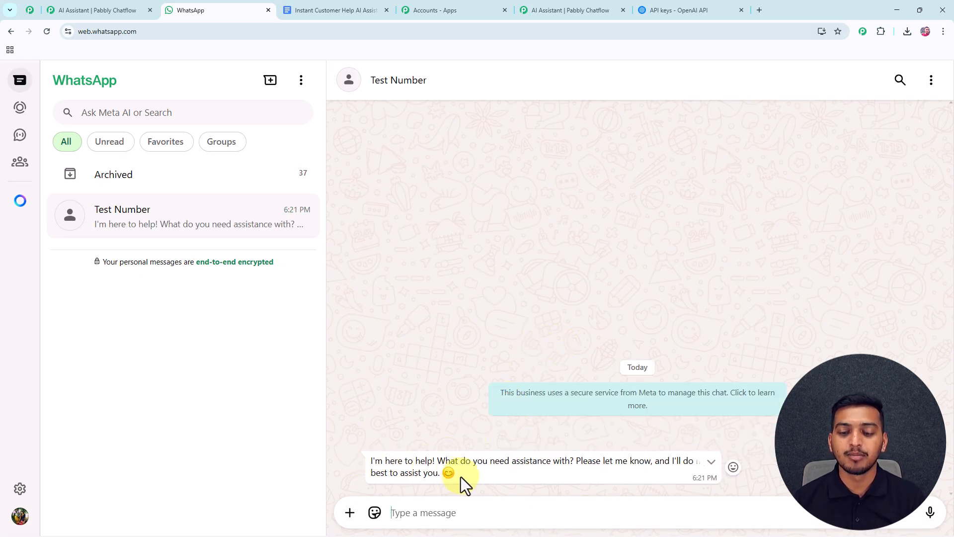
pyautogui.click(297, 9)
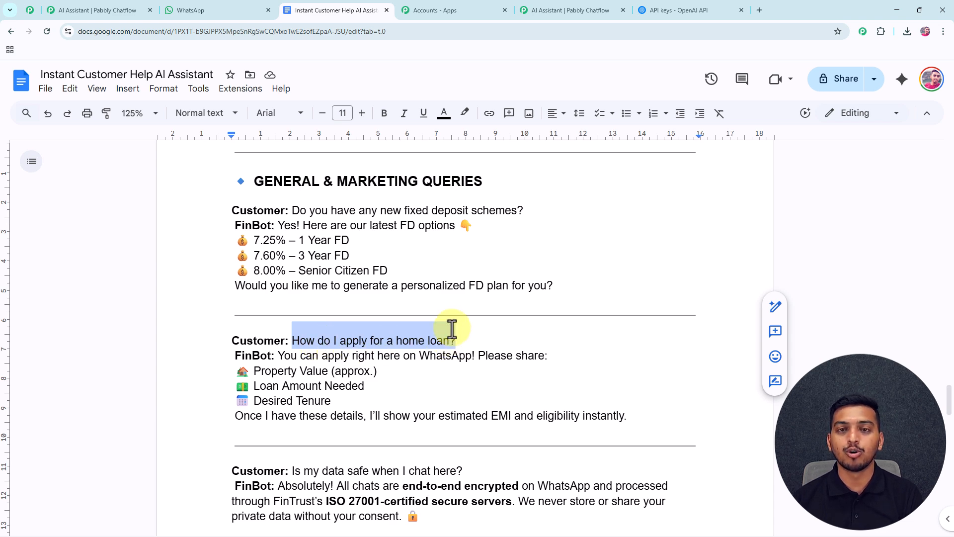
pyautogui.click(225, 12)
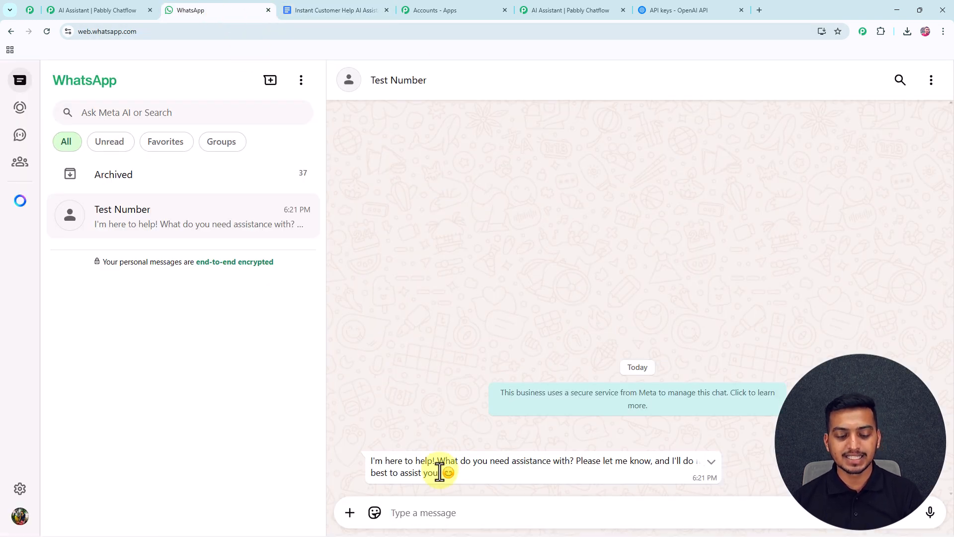
pyautogui.write('How do I apply for a home loan?')
pyautogui.press('Return')
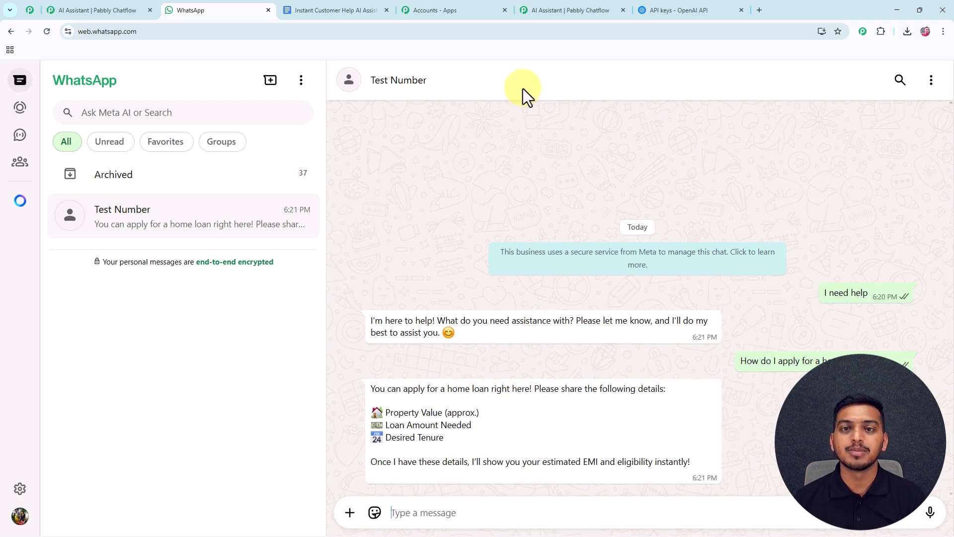
# Step: Switch back to the Customer Help WhatsApp AI Assistant's settings in Pabbly Chatflow
pyautogui.click(559, 9)
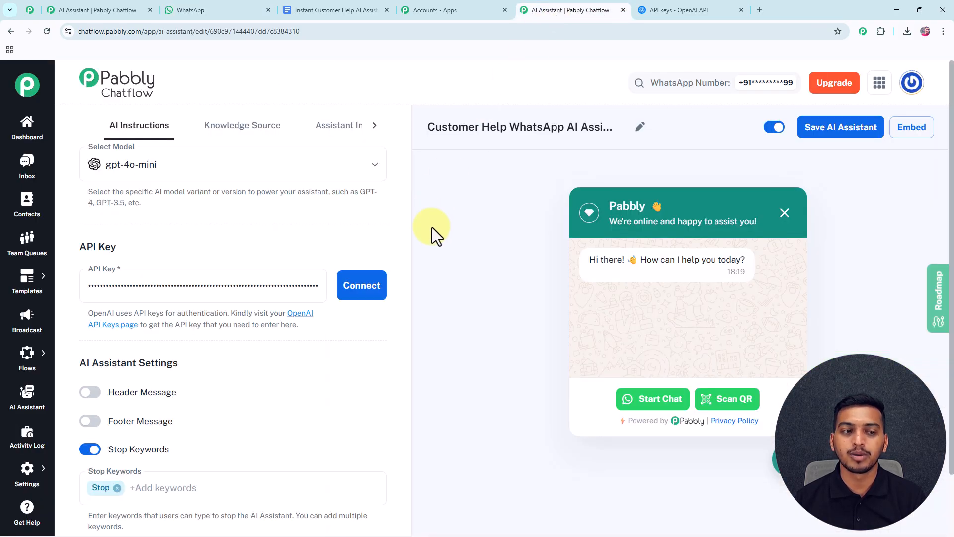